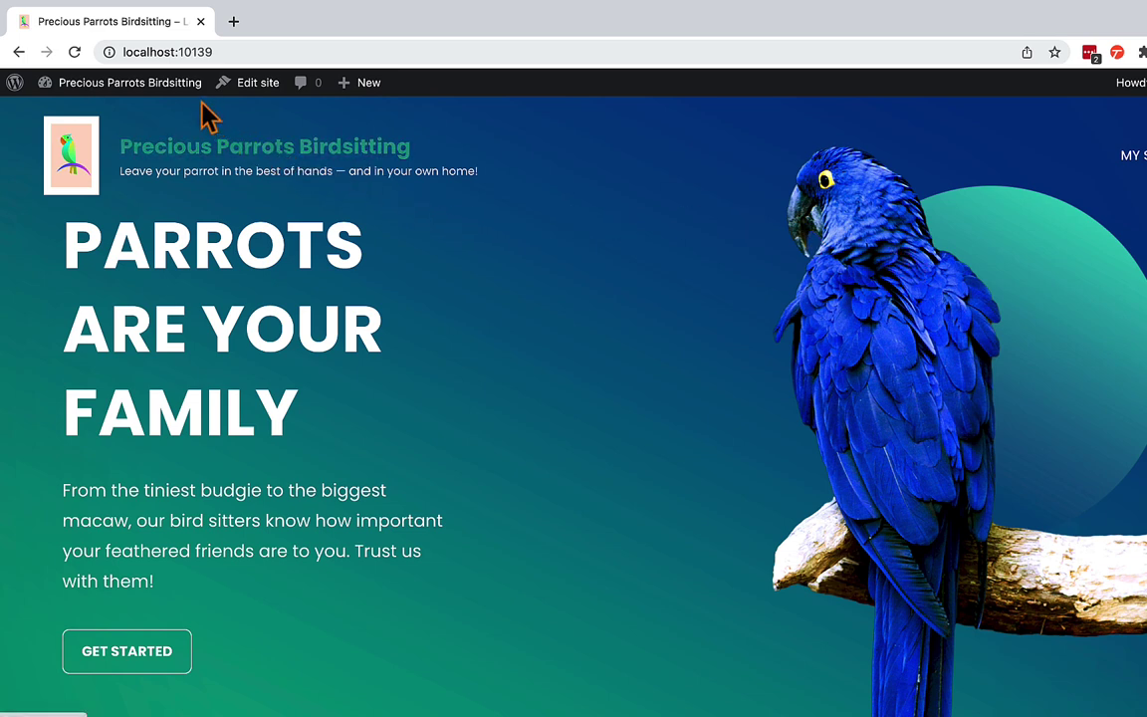
# From the dashboard, create a new page titled 'News' and place the cursor in its body.
pyautogui.moveTo(179, 92)
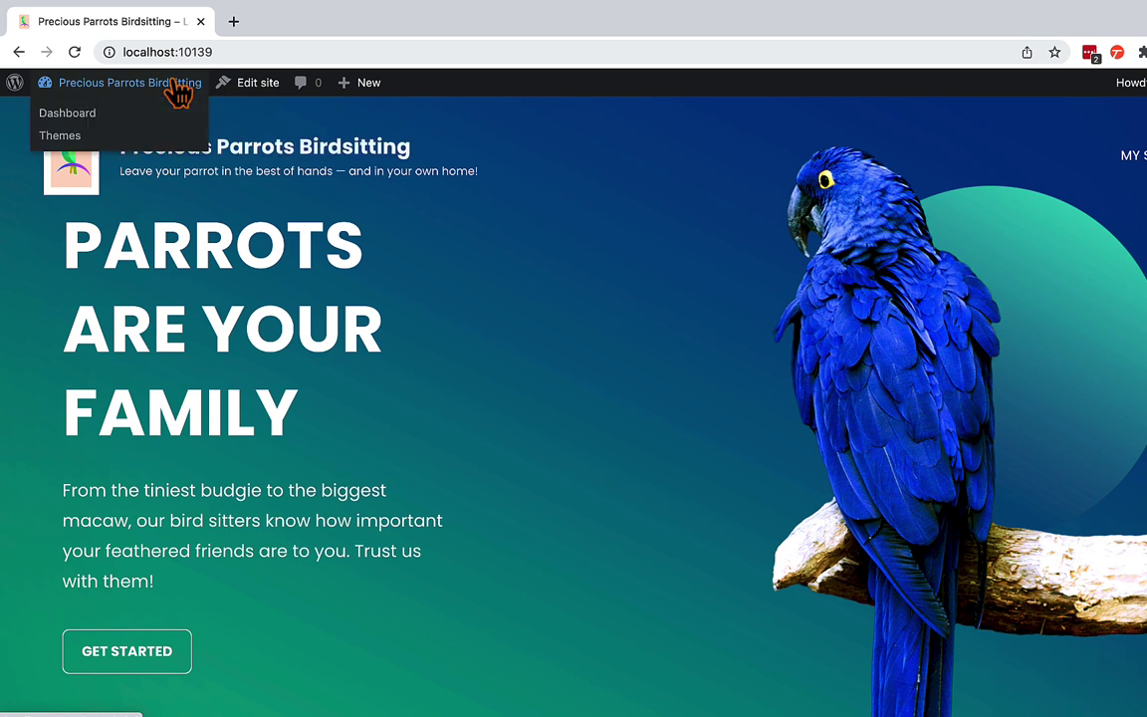
pyautogui.click(89, 114)
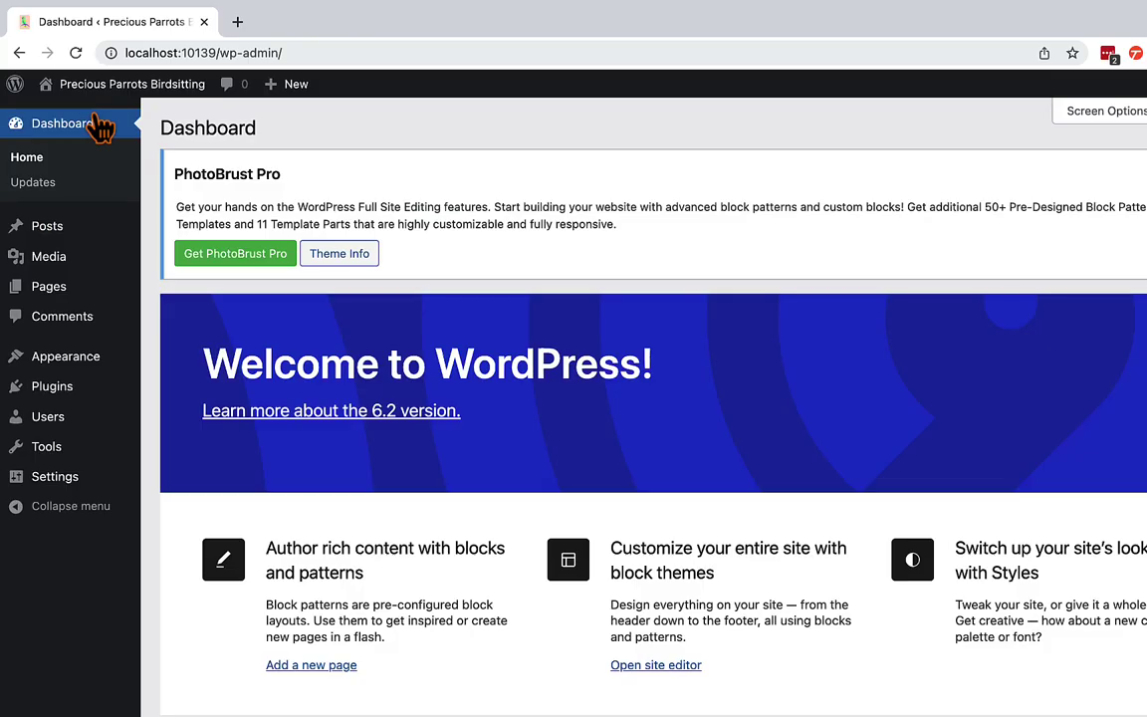
pyautogui.moveTo(69, 296)
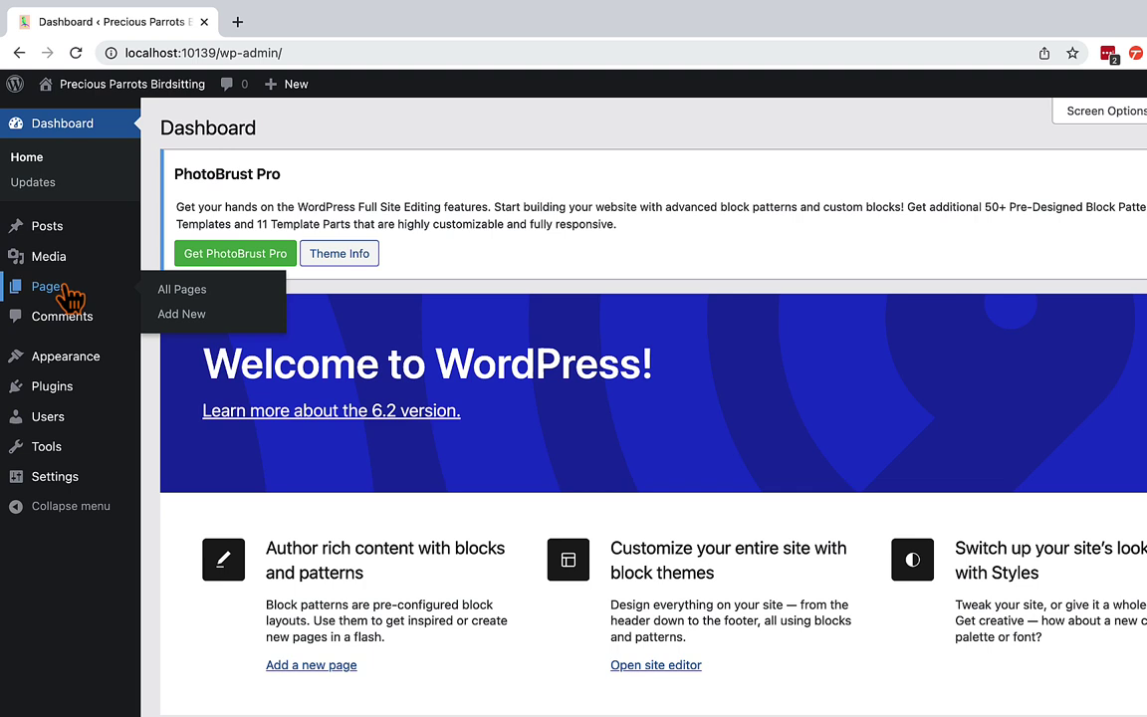
pyautogui.click(172, 321)
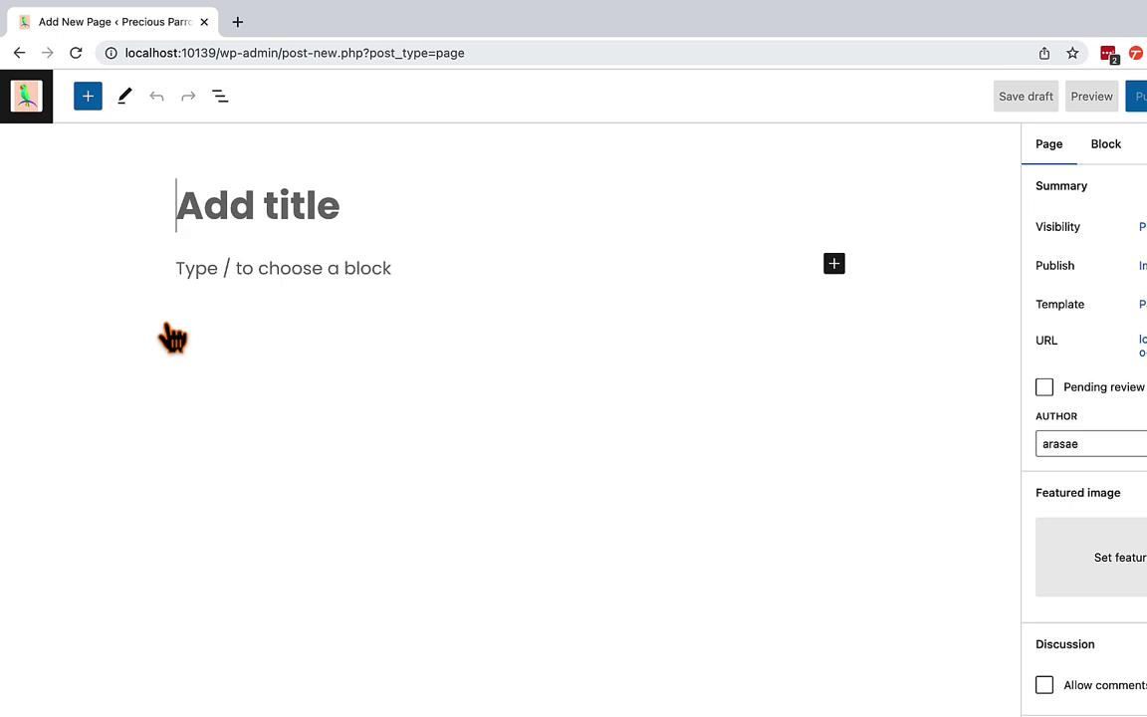
pyautogui.write('News')
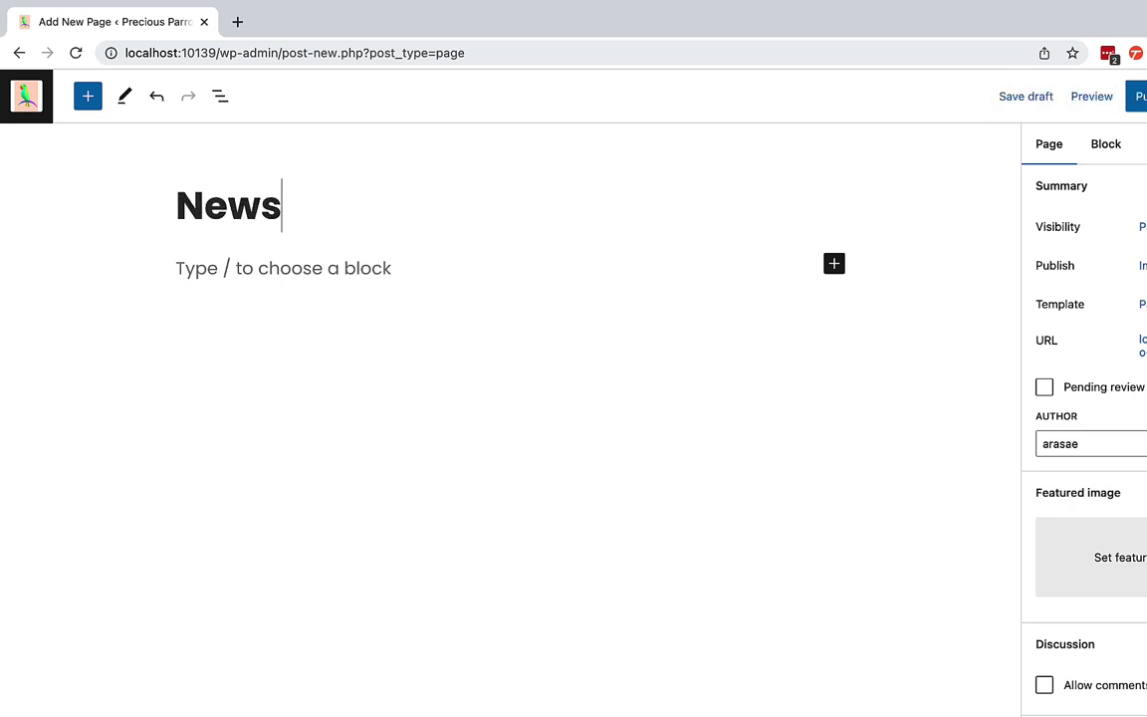
pyautogui.click(205, 274)
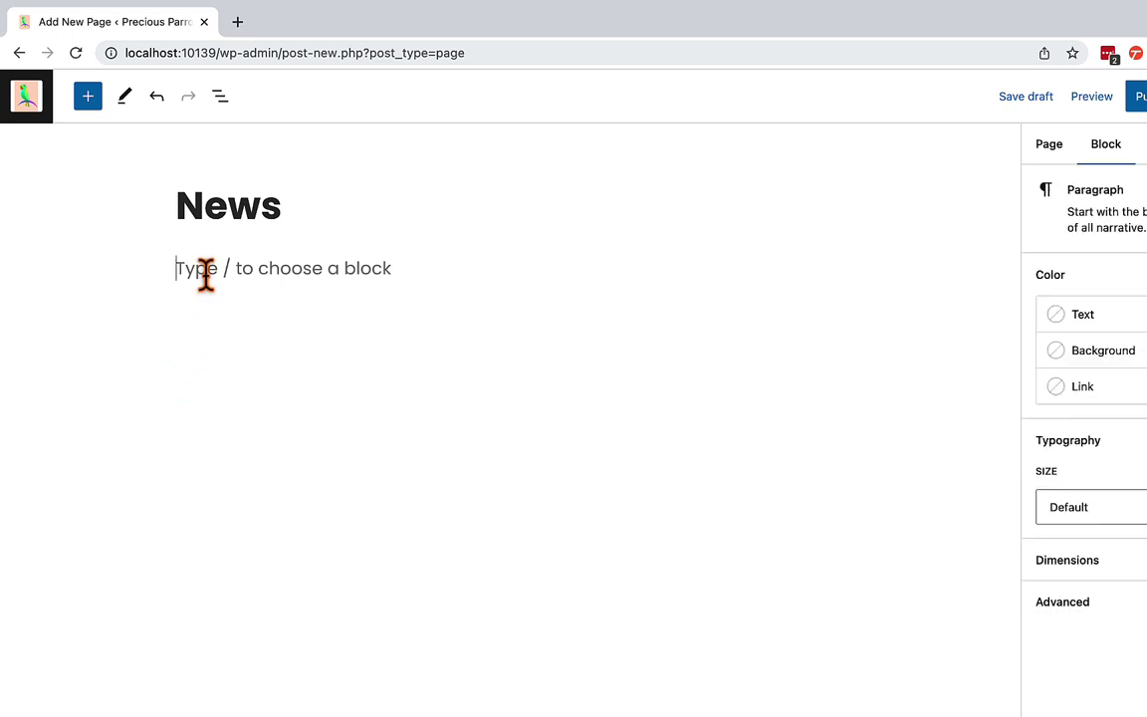
# Search the block inserter for 'query' and insert a Query Loop block into the page.
pyautogui.click(89, 96)
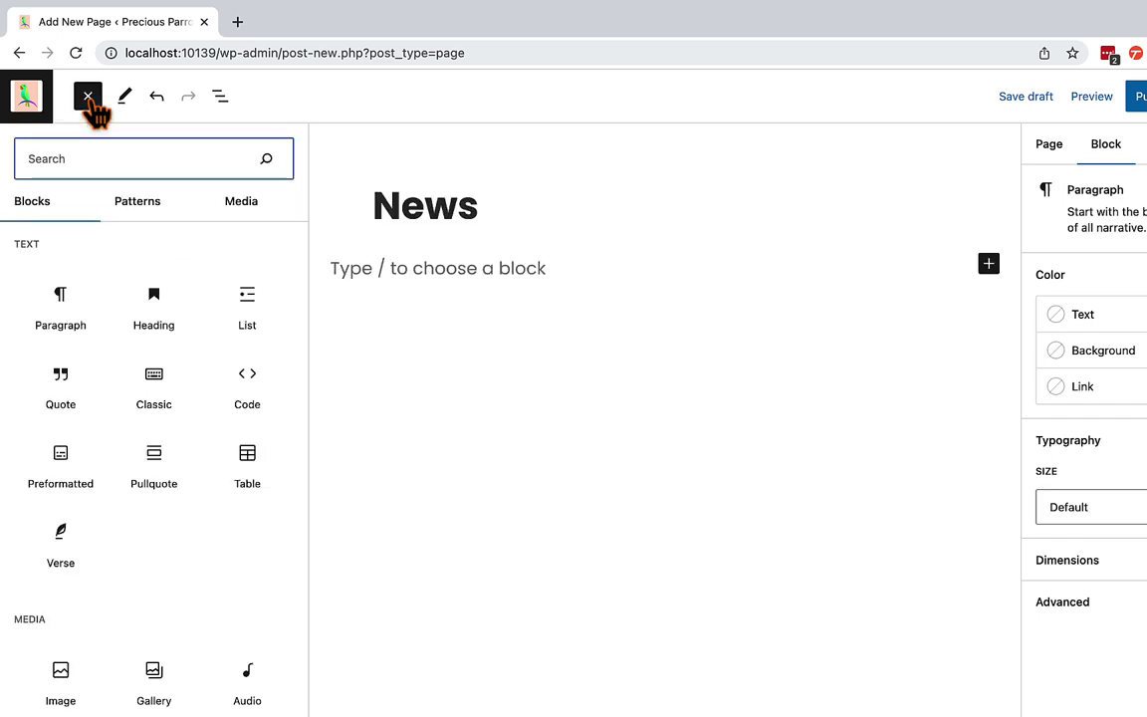
pyautogui.write('query')
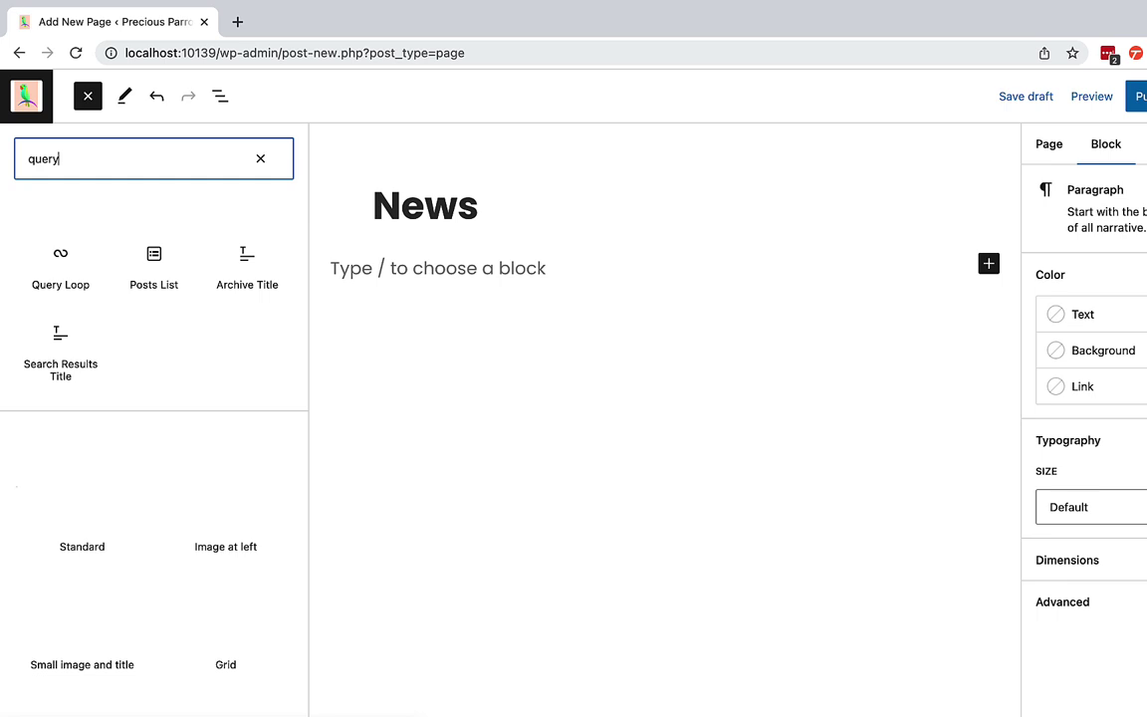
pyautogui.moveTo(72, 261)
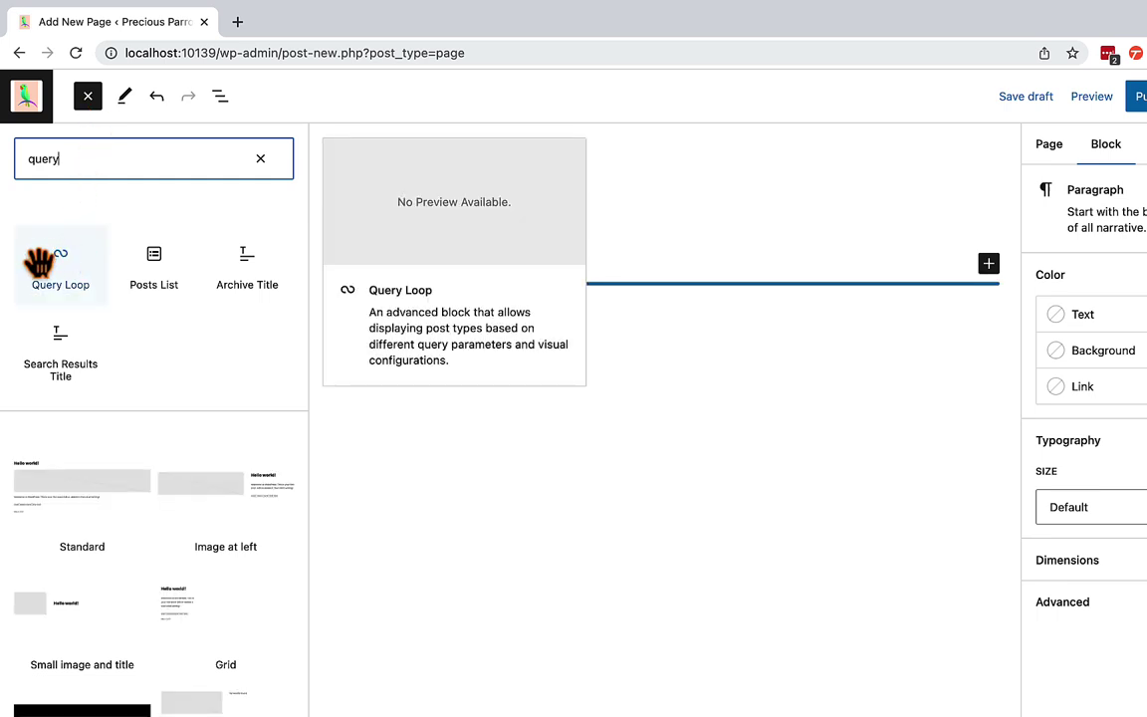
pyautogui.click(68, 254)
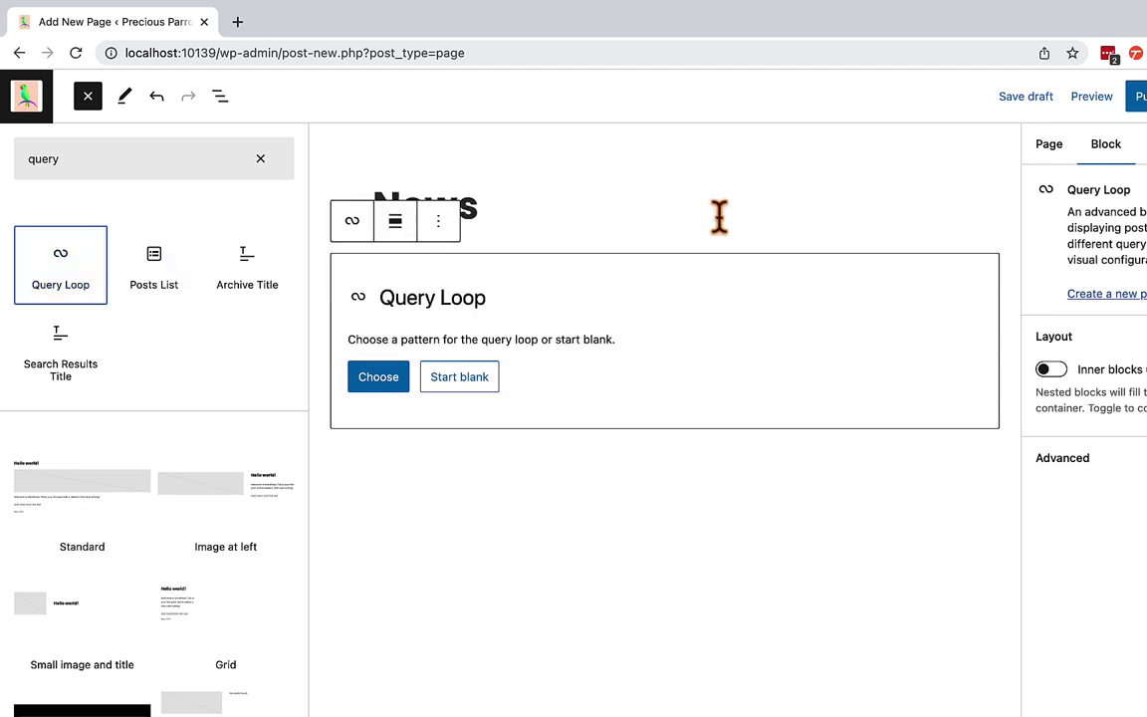
pyautogui.click(719, 217)
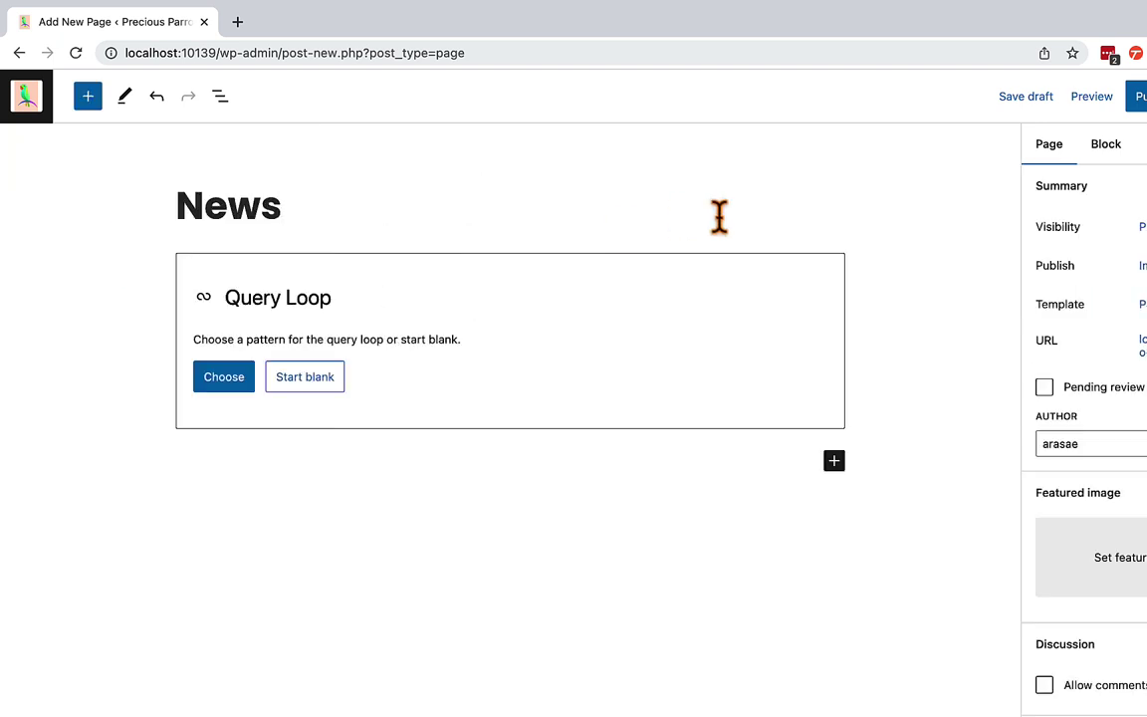
# Scroll through the available Query Loop patterns.
pyautogui.click(225, 388)
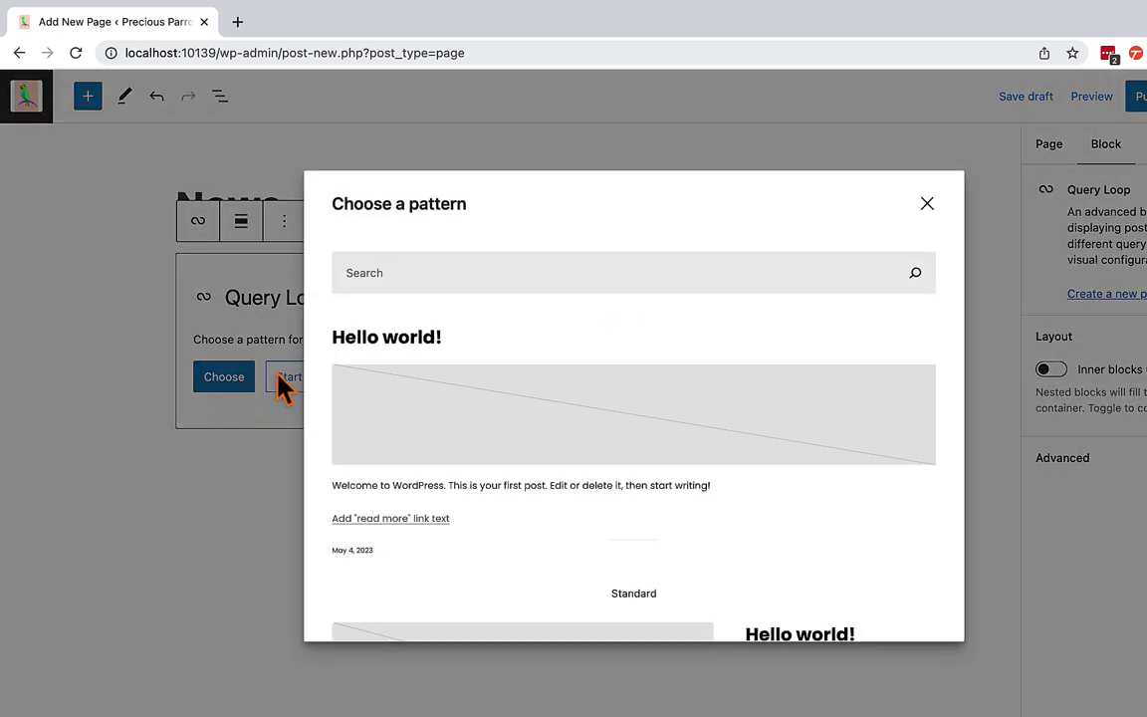
pyautogui.scroll(-5, 559, 368)
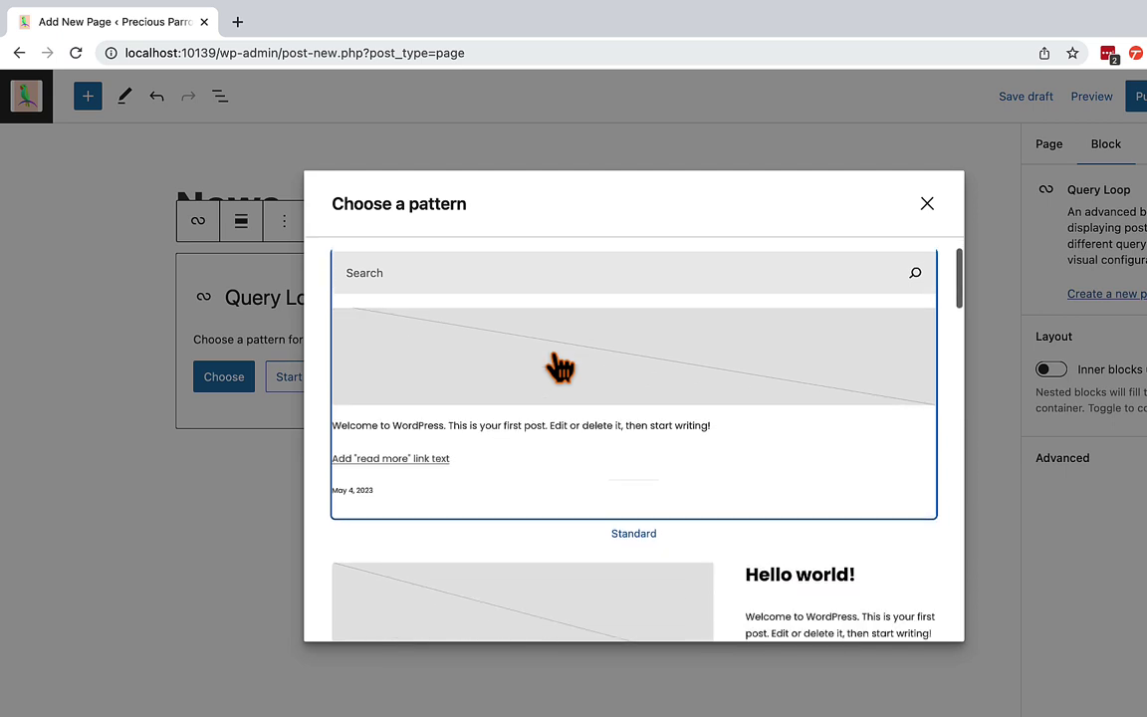
pyautogui.scroll(-6, 559, 367)
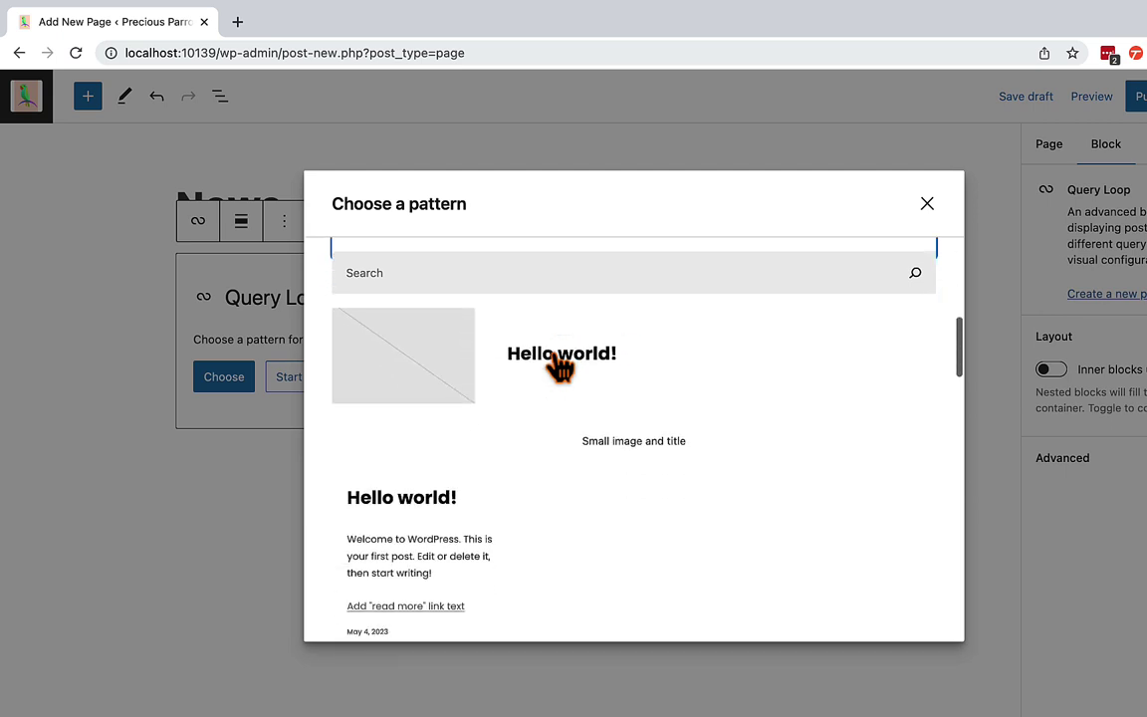
pyautogui.scroll(-7, 560, 367)
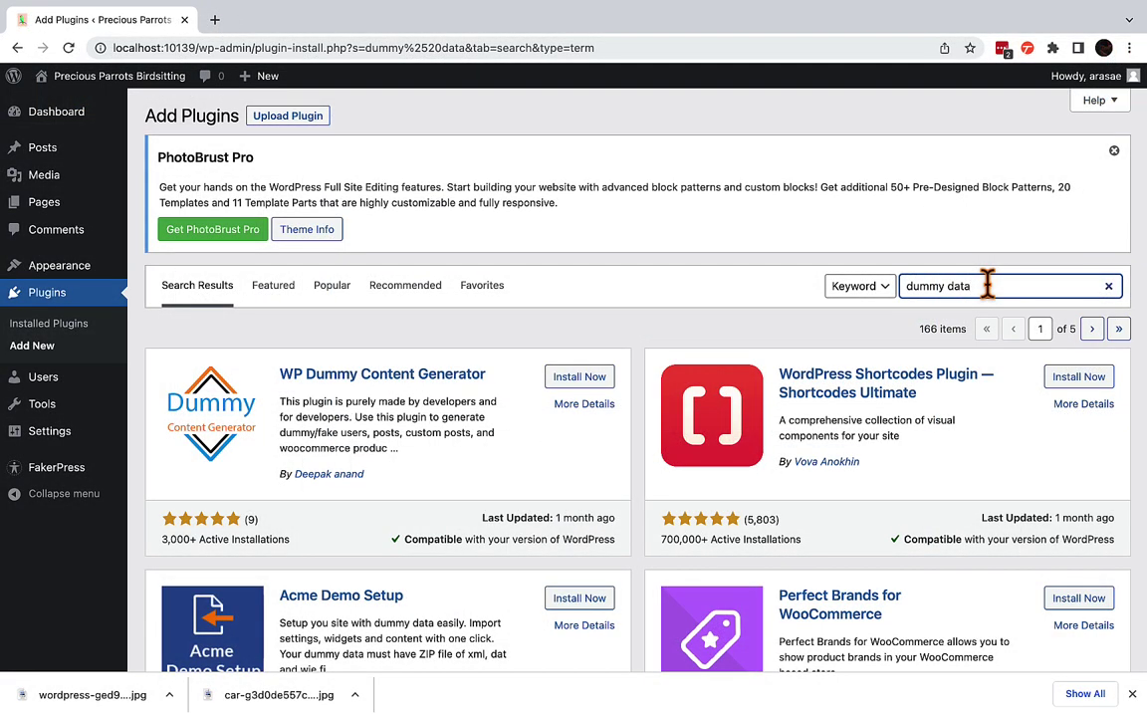
# Scroll through the 'dummy data' plugin results and open the FakerPress settings from the sidebar.
pyautogui.scroll(-5, 987, 286)
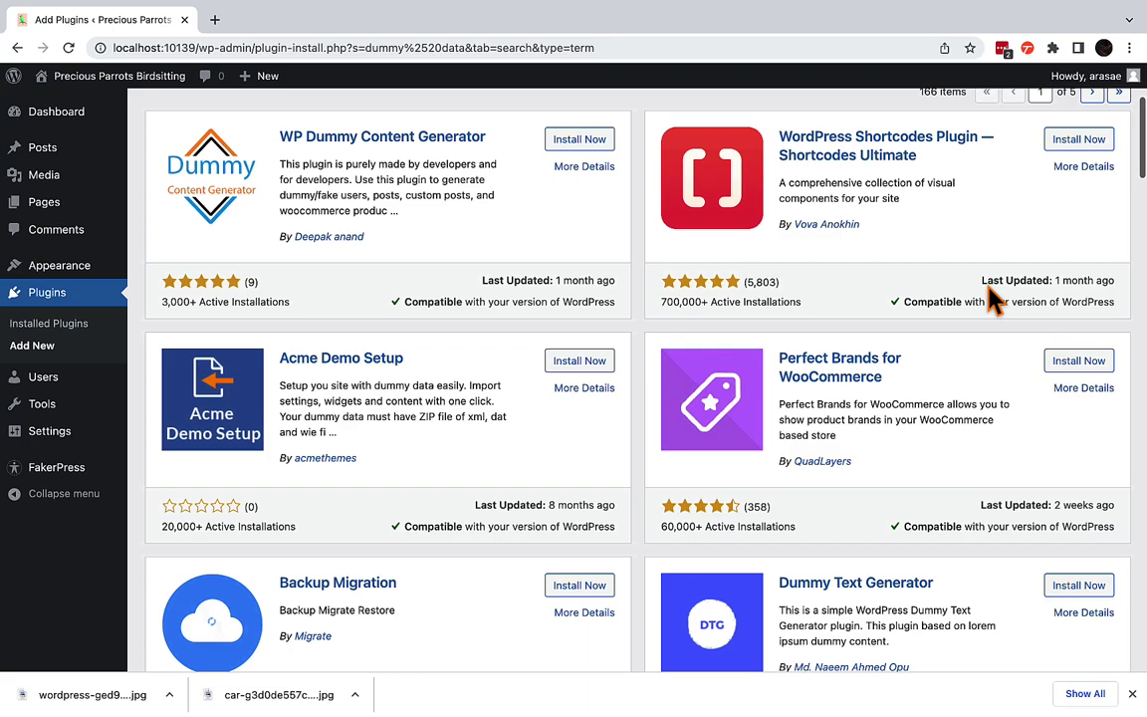
pyautogui.scroll(-3, 988, 283)
pyautogui.scroll(-2, 987, 283)
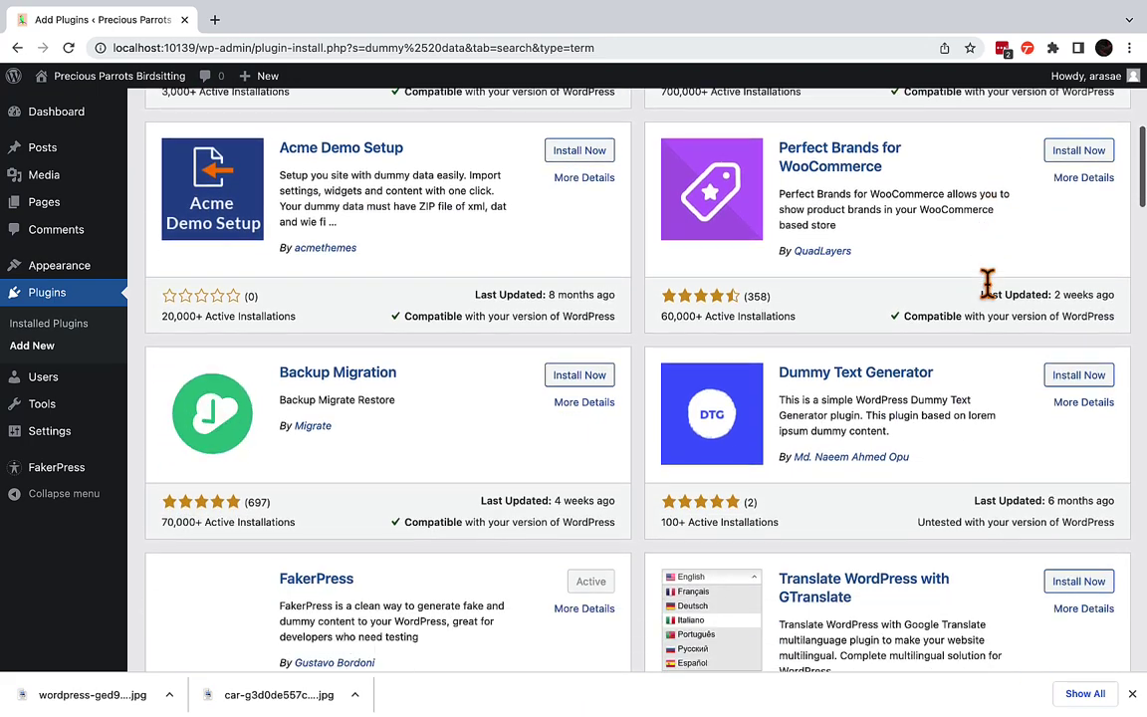
pyautogui.scroll(-2, 987, 289)
pyautogui.scroll(-4, 988, 298)
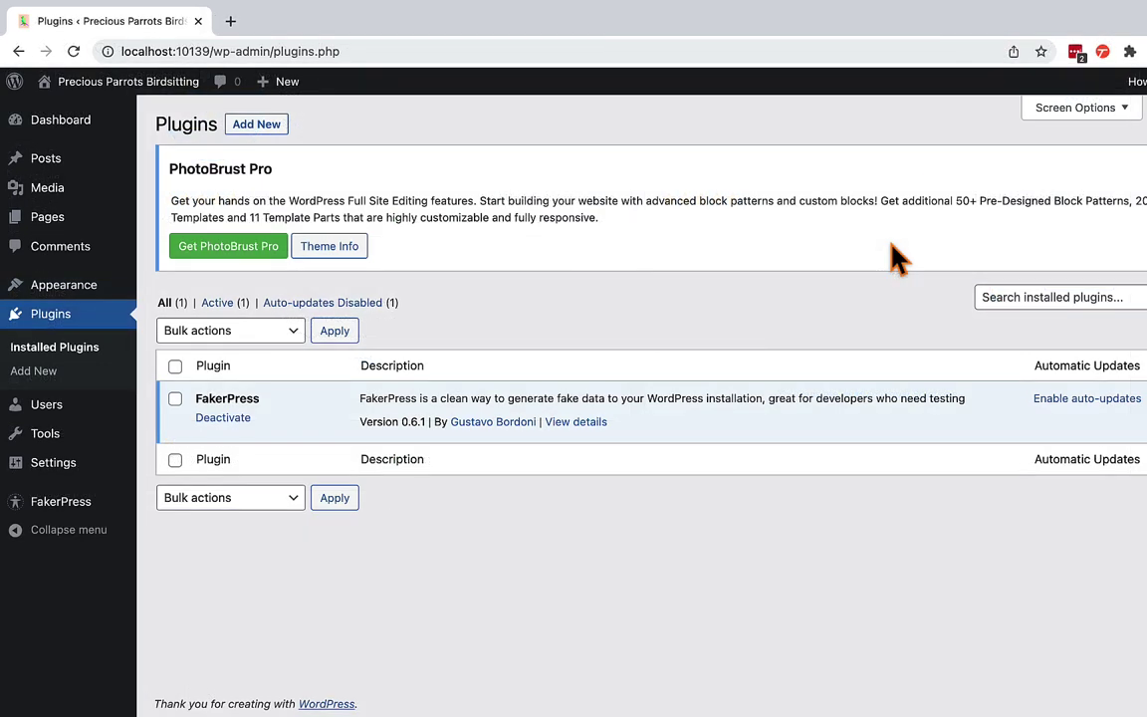
pyautogui.click(78, 508)
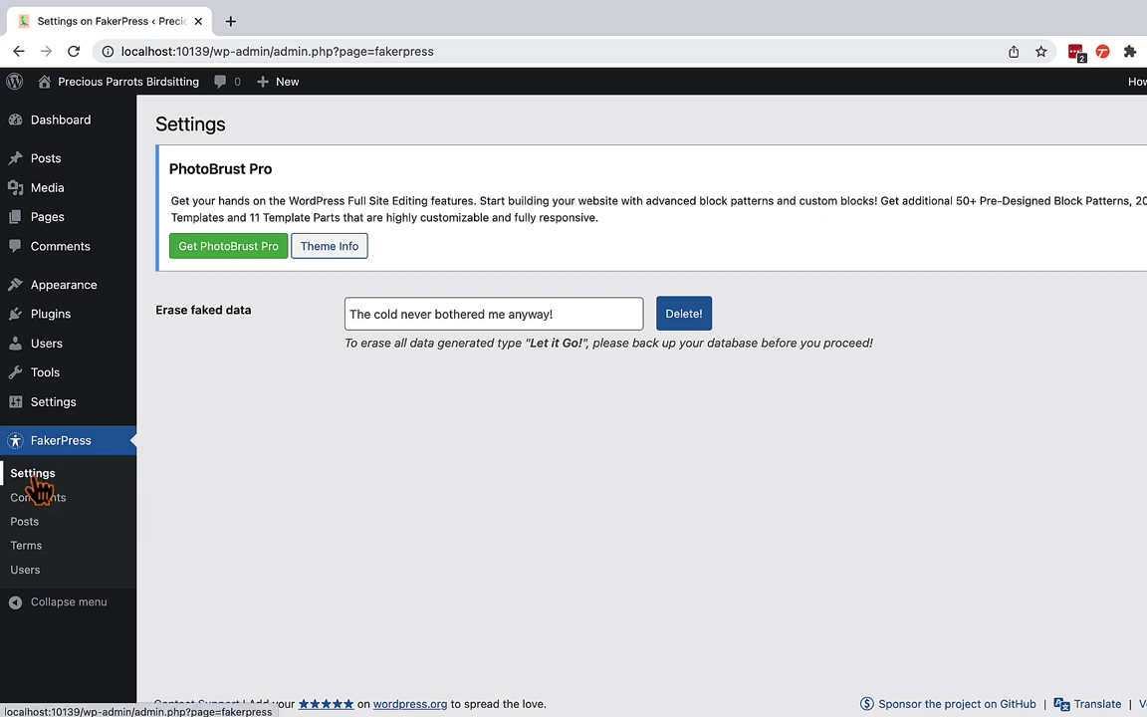
# In FakerPress Posts, set the quantity to 10 and the date range to the last 15 days.
pyautogui.click(26, 528)
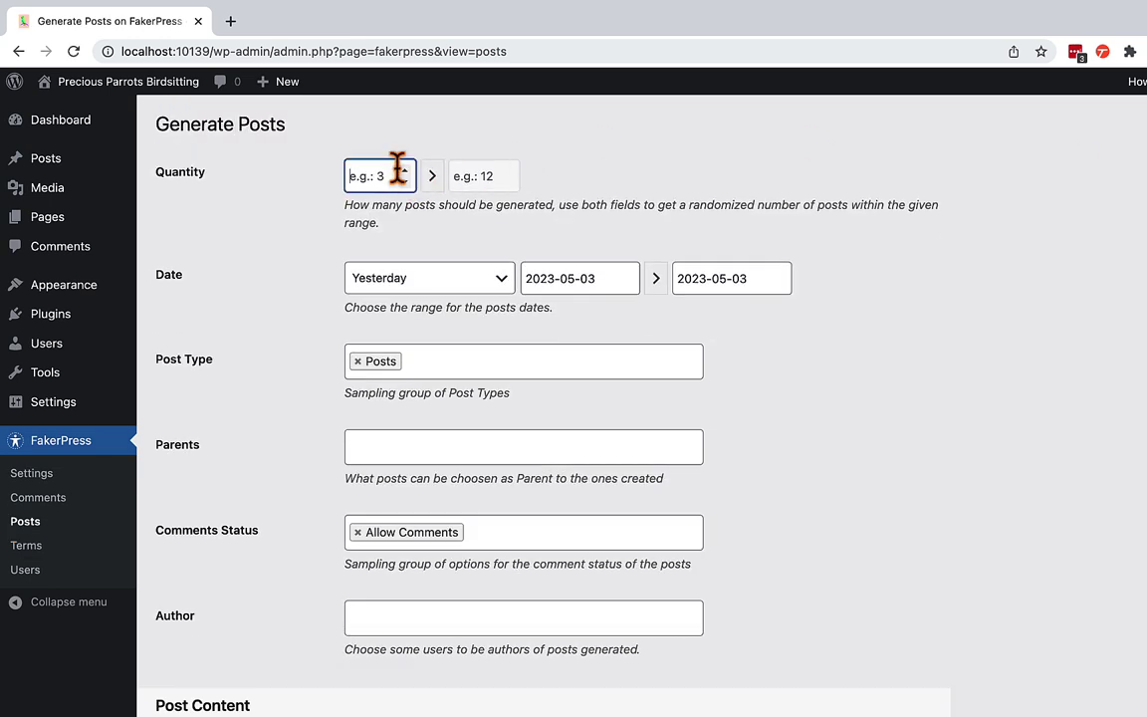
pyautogui.click(396, 176)
pyautogui.write('10')
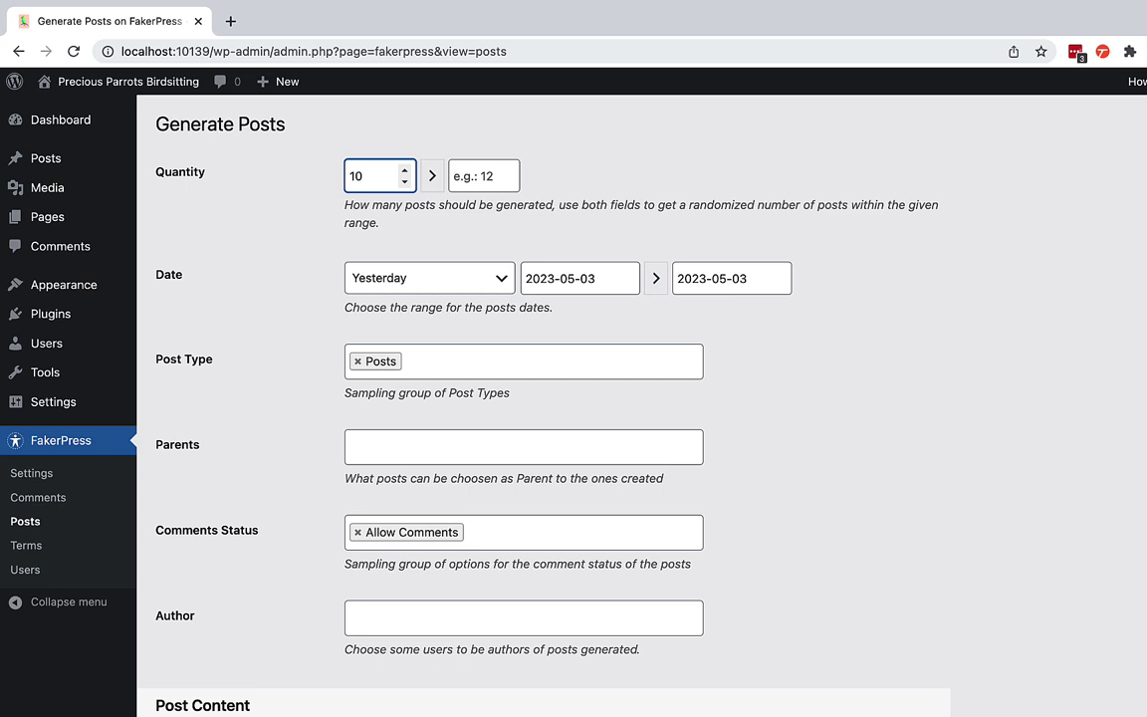
pyautogui.click(448, 283)
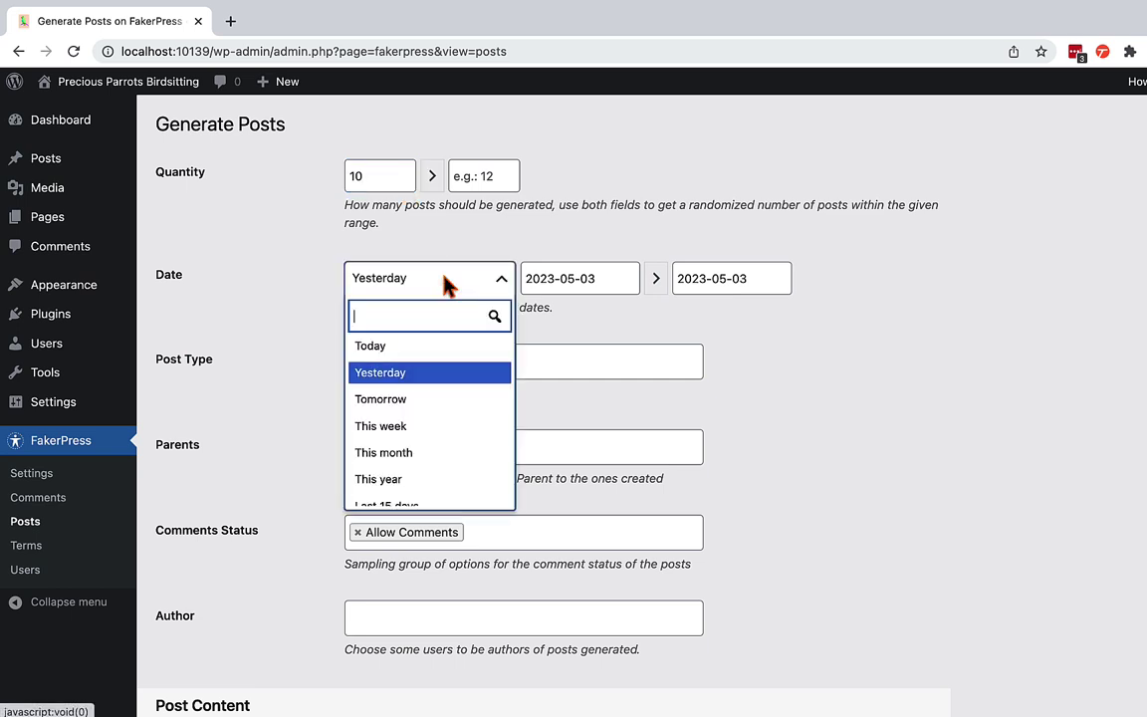
pyautogui.scroll(-2, 498, 438)
pyautogui.click(420, 463)
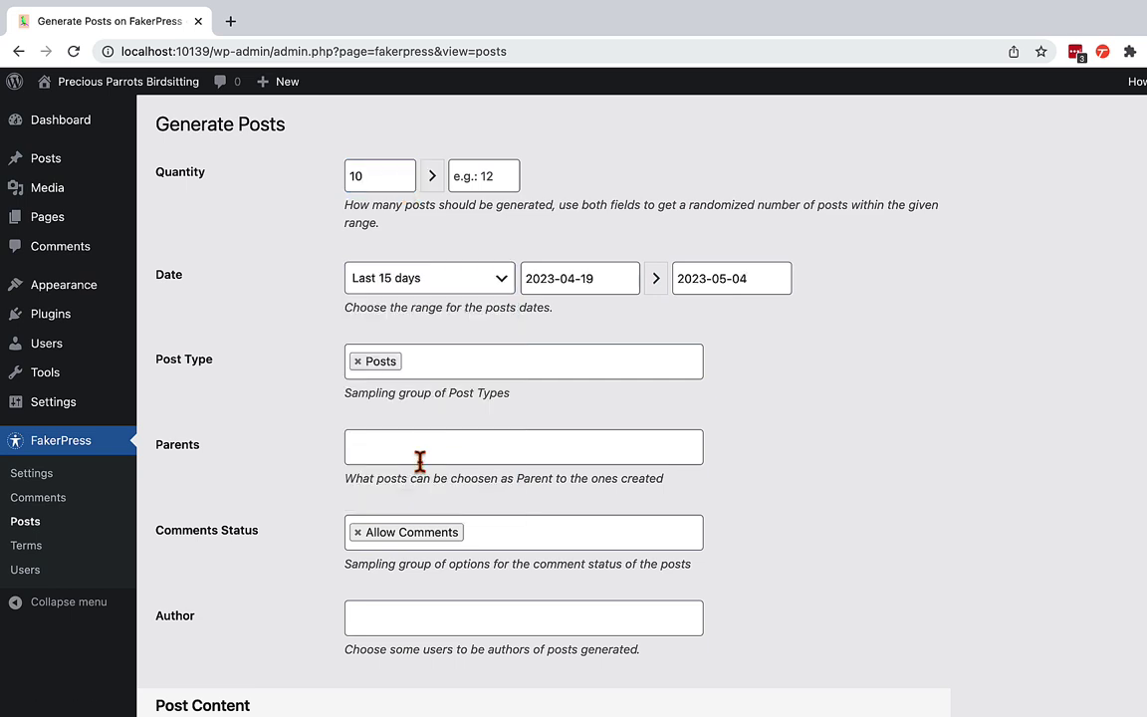
# Remove Placeholder.com from the image providers, leaving Lorem Picsum, and generate the posts.
pyautogui.scroll(-5, 419, 460)
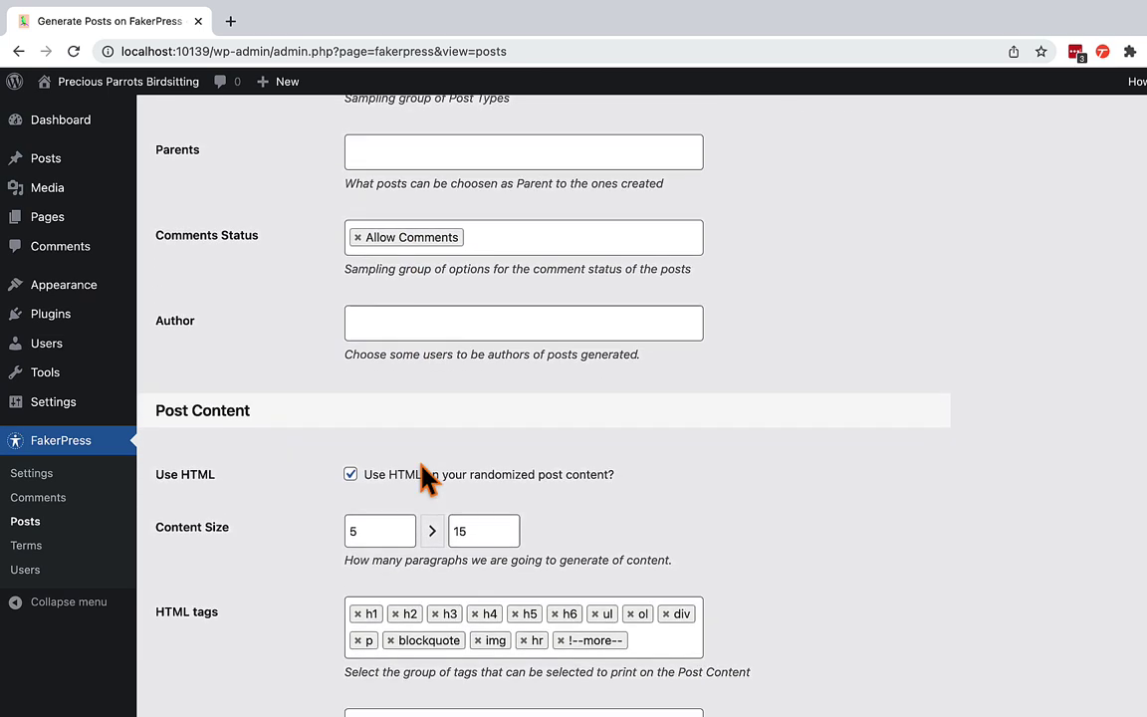
pyautogui.scroll(-5, 423, 476)
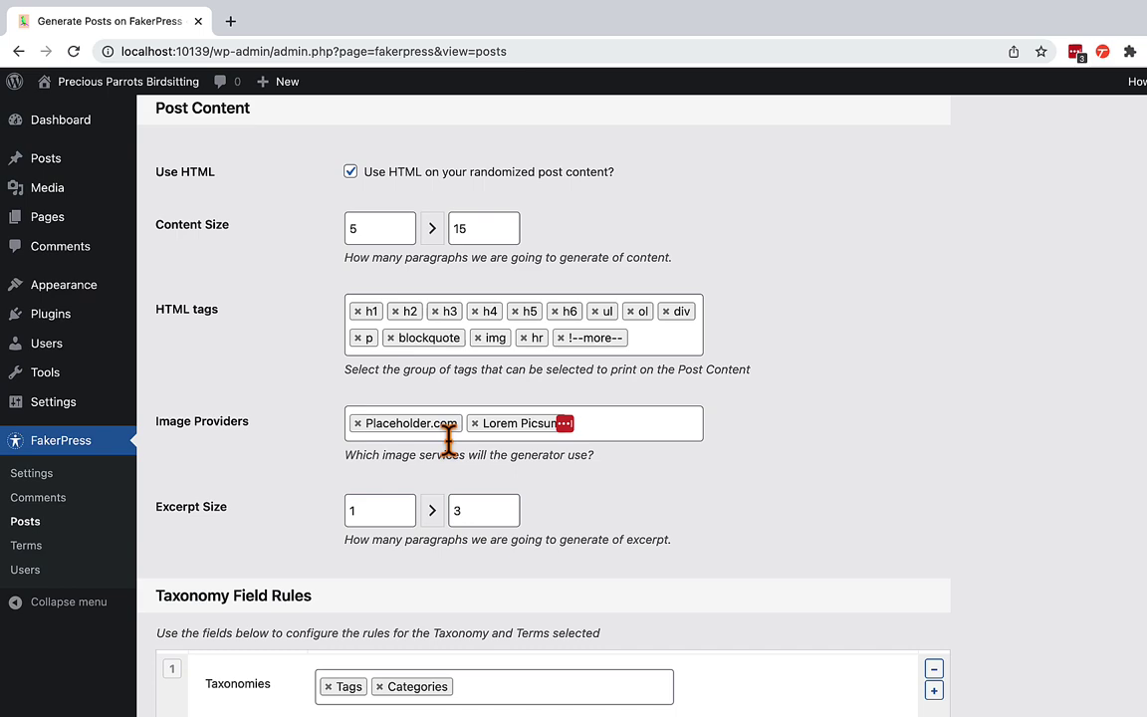
pyautogui.click(357, 424)
pyautogui.scroll(-10, 363, 438)
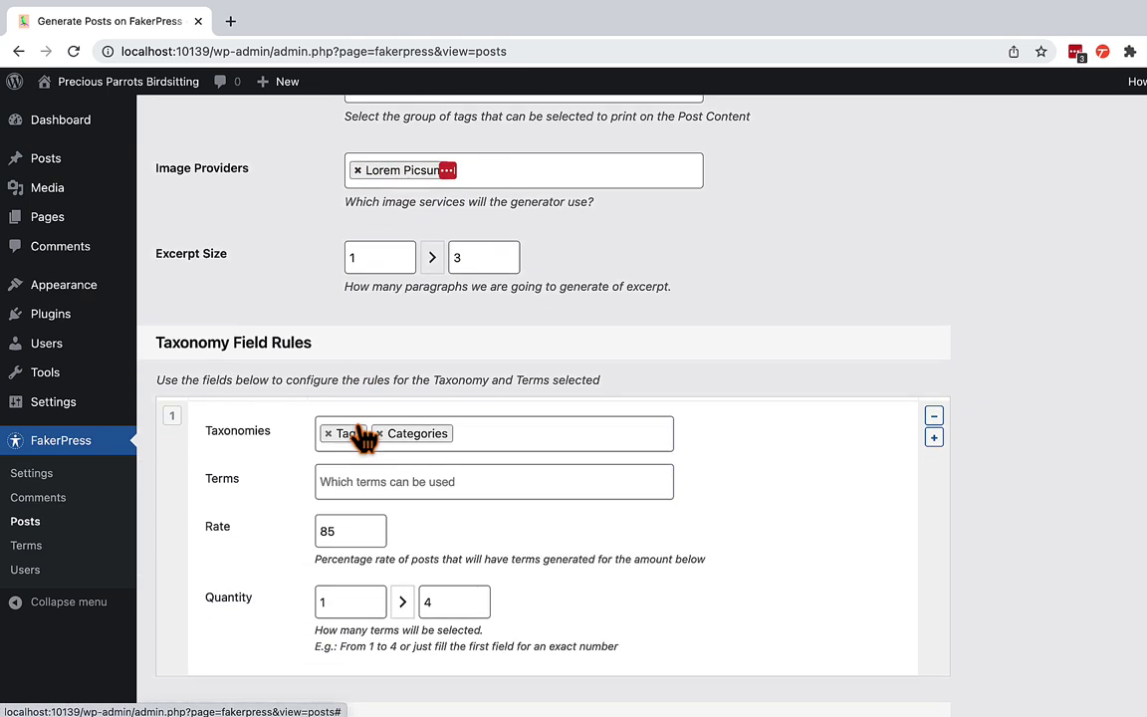
pyautogui.scroll(-4, 364, 438)
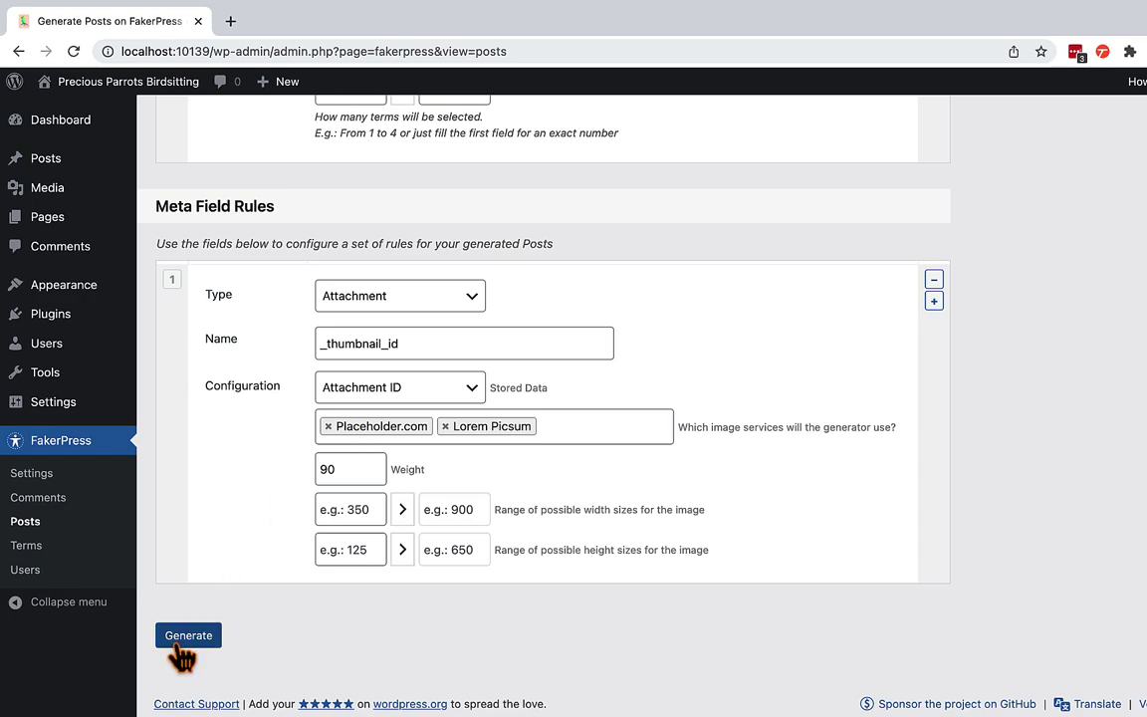
pyautogui.click(210, 643)
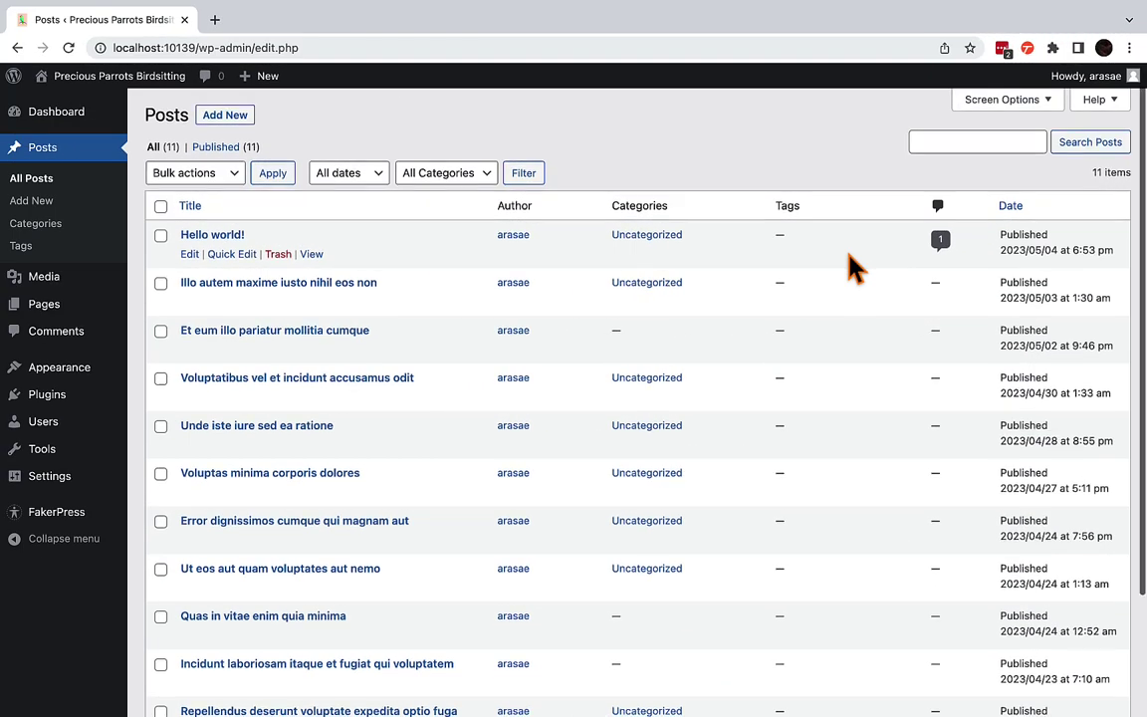
# Open the News page for editing from the All Pages list.
pyautogui.scroll(-3, 851, 267)
pyautogui.scroll(3, 851, 267)
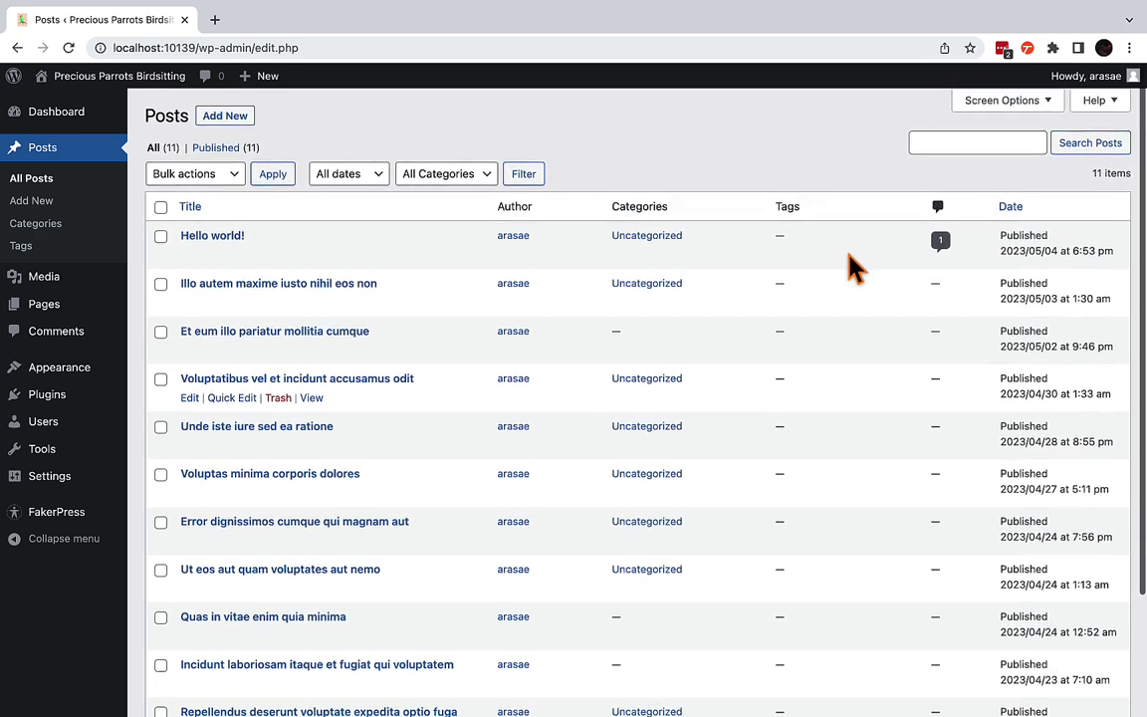
pyautogui.moveTo(54, 313)
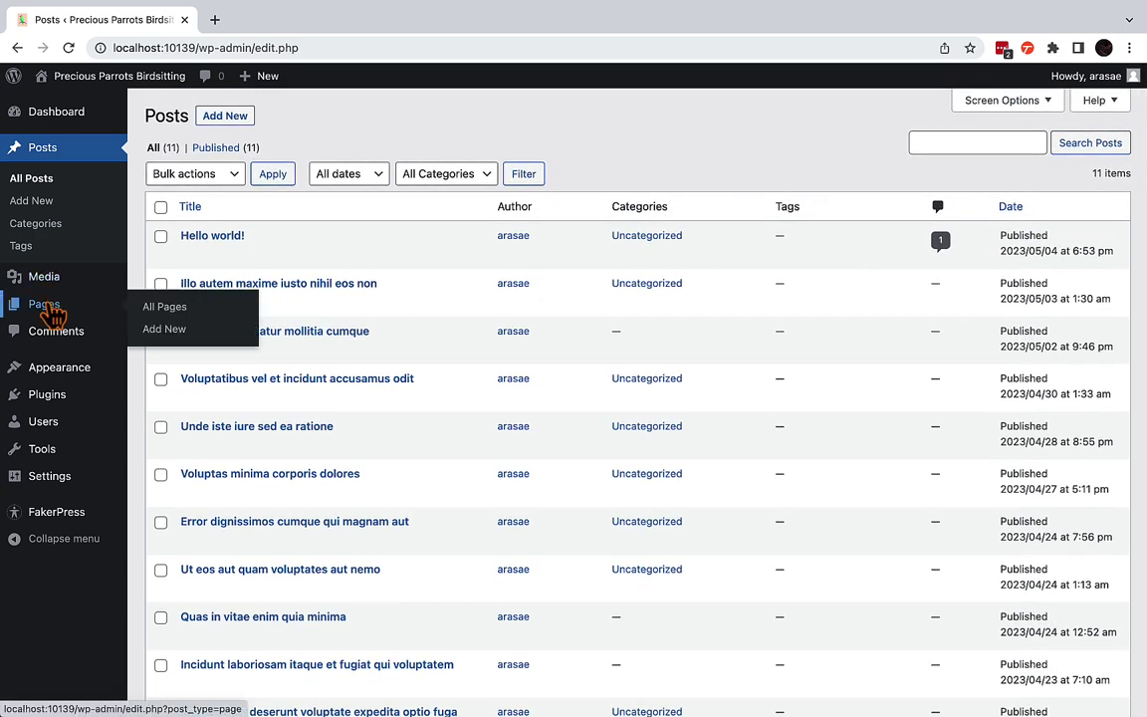
pyautogui.click(166, 310)
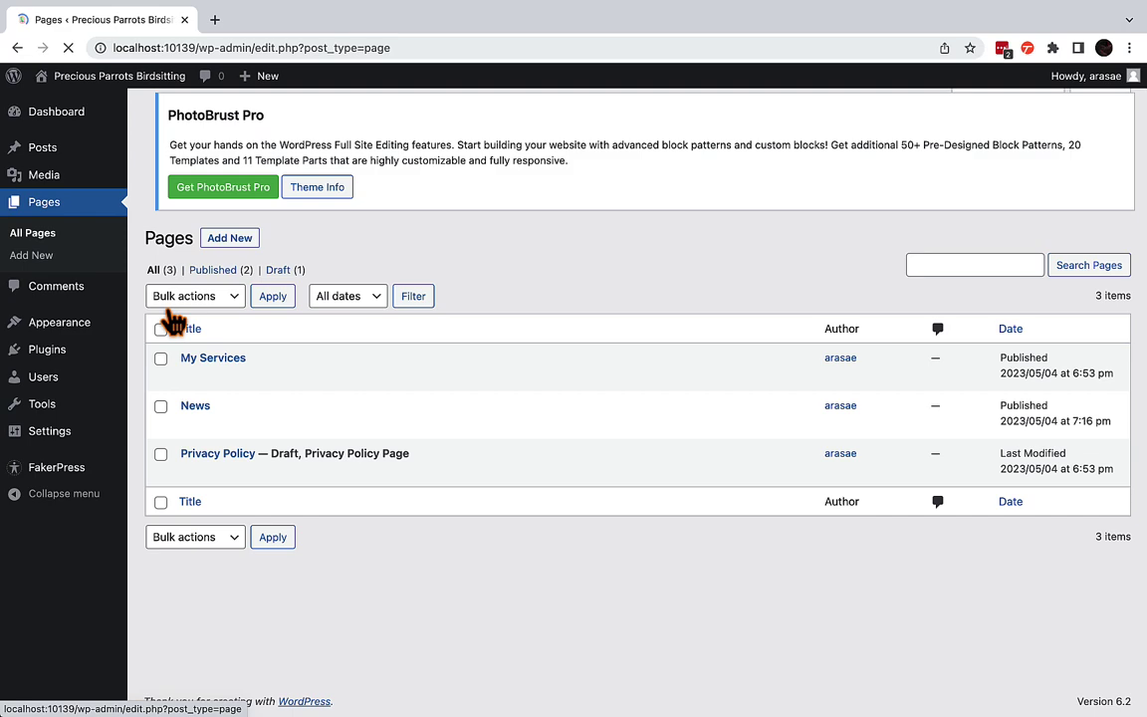
pyautogui.moveTo(177, 431)
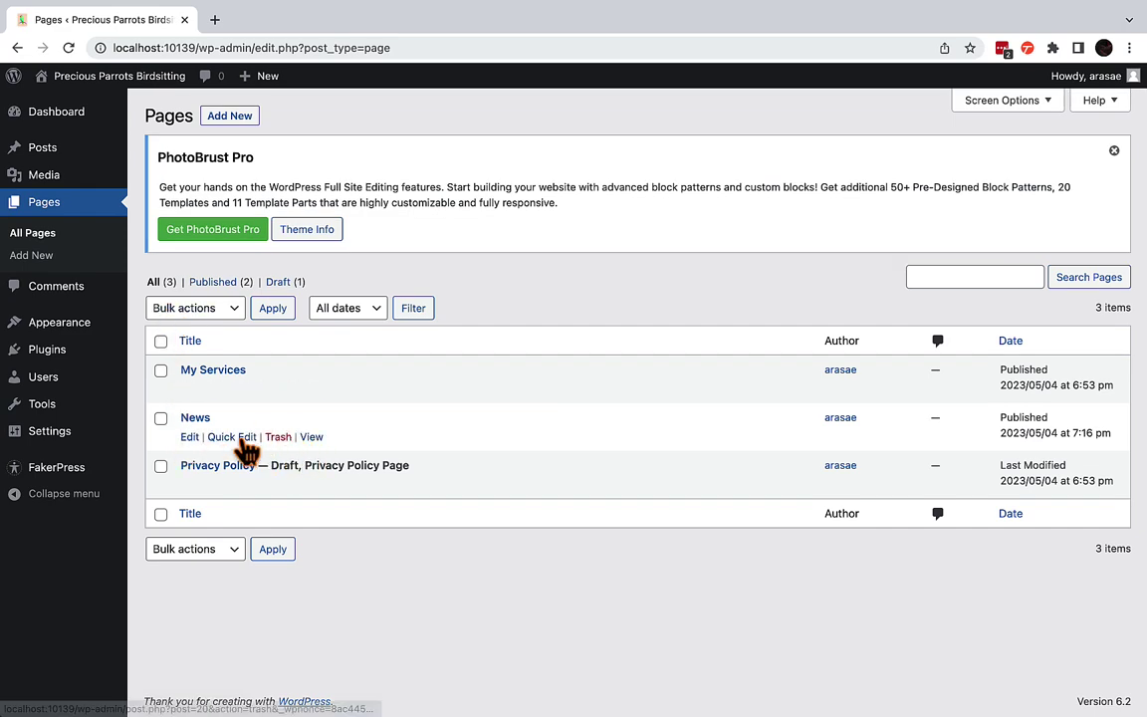
pyautogui.click(189, 437)
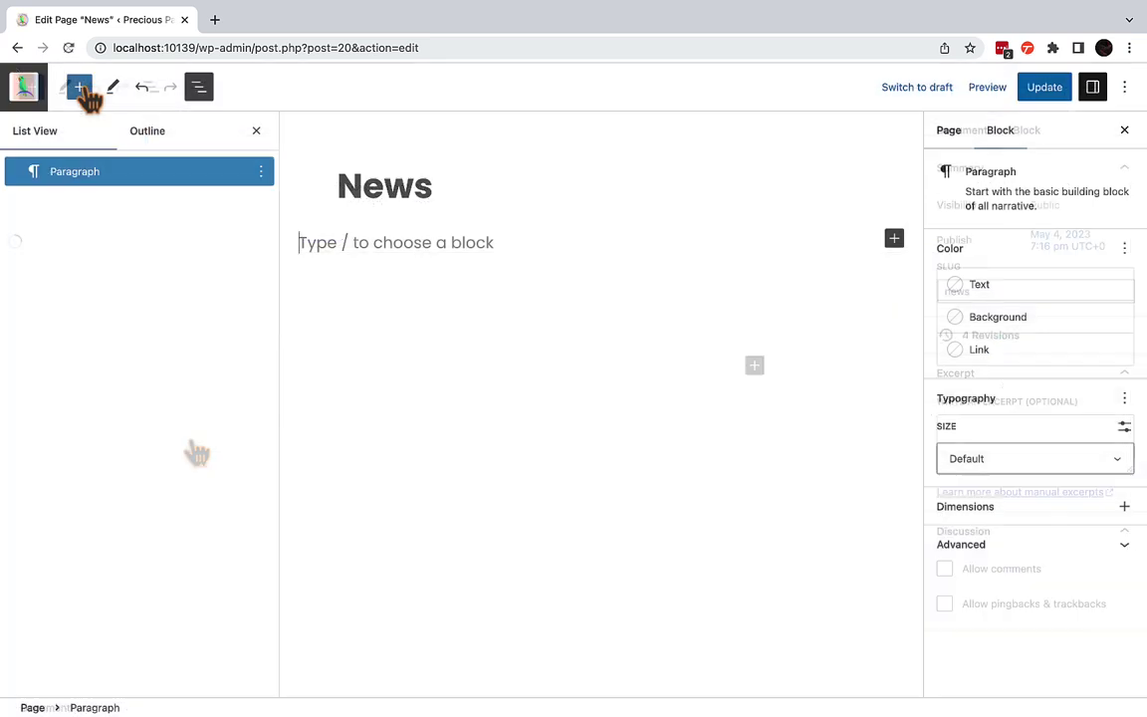
# Search the block library for 'query' and add a Query Loop block to the News page.
pyautogui.click(82, 89)
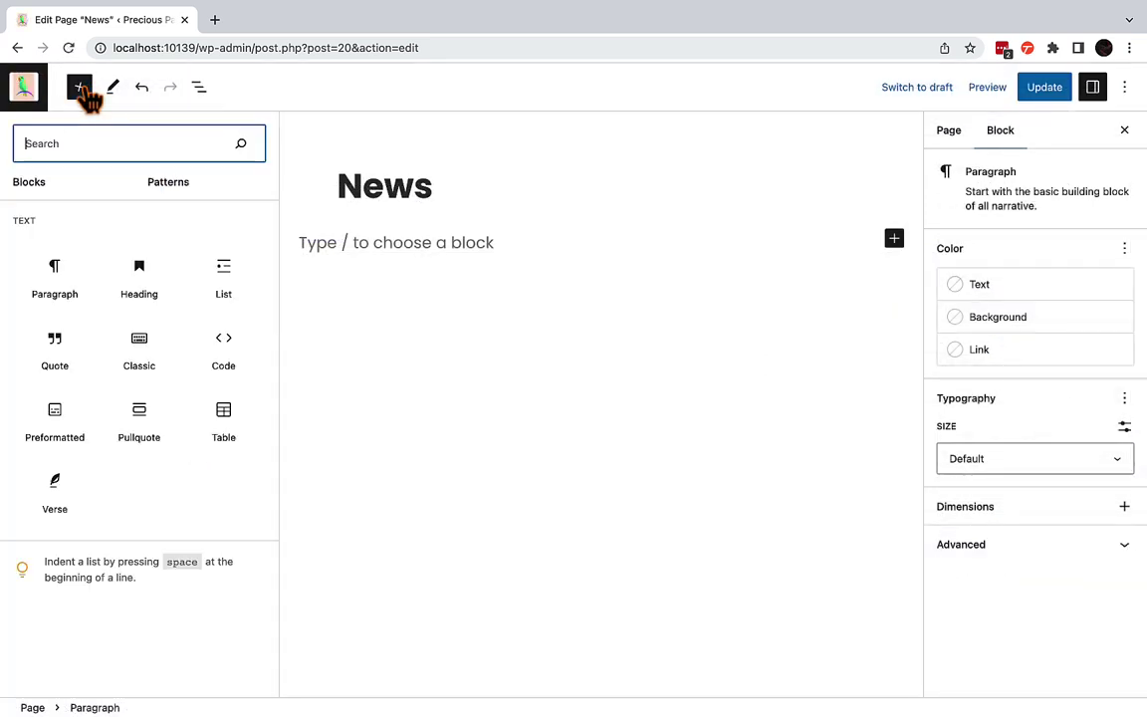
pyautogui.write('query')
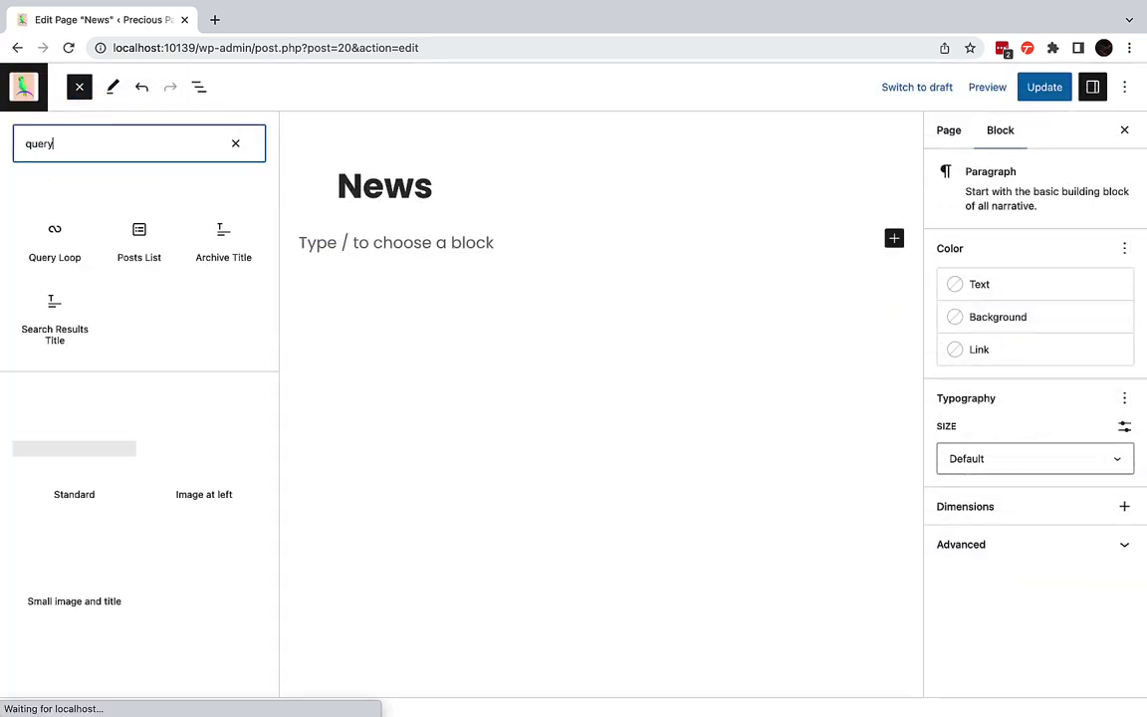
pyautogui.click(51, 237)
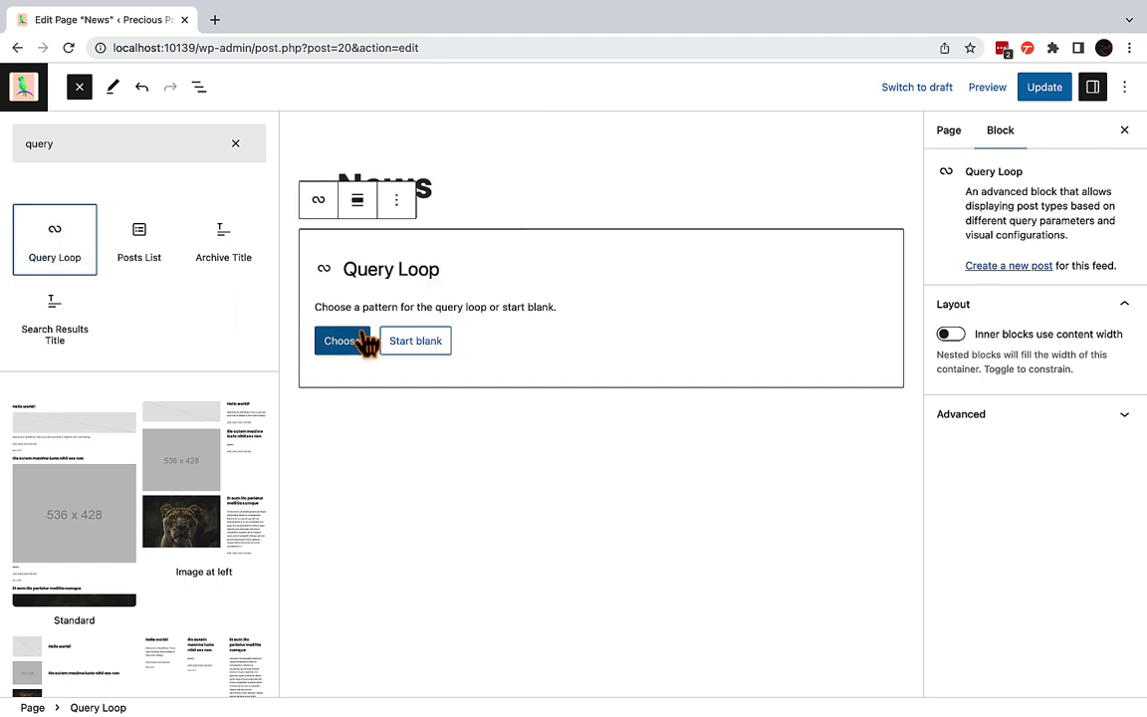
pyautogui.click(366, 339)
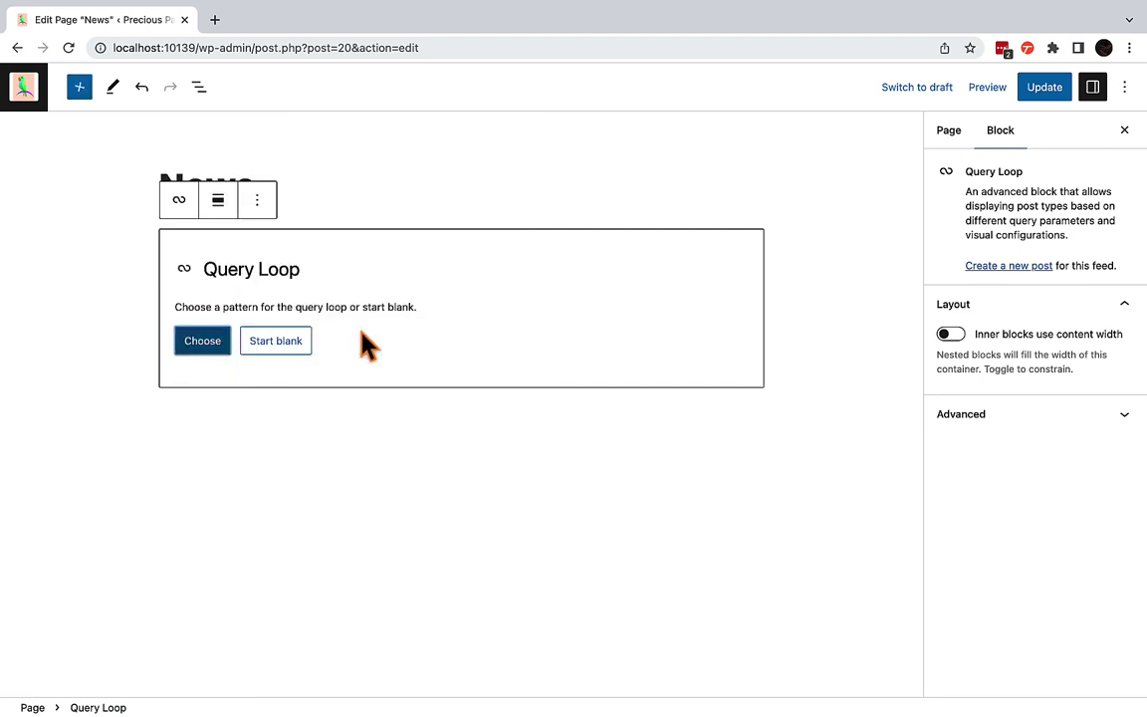
# Browse the Query Loop's ready-made patterns previewing the generated posts.
pyautogui.click(216, 342)
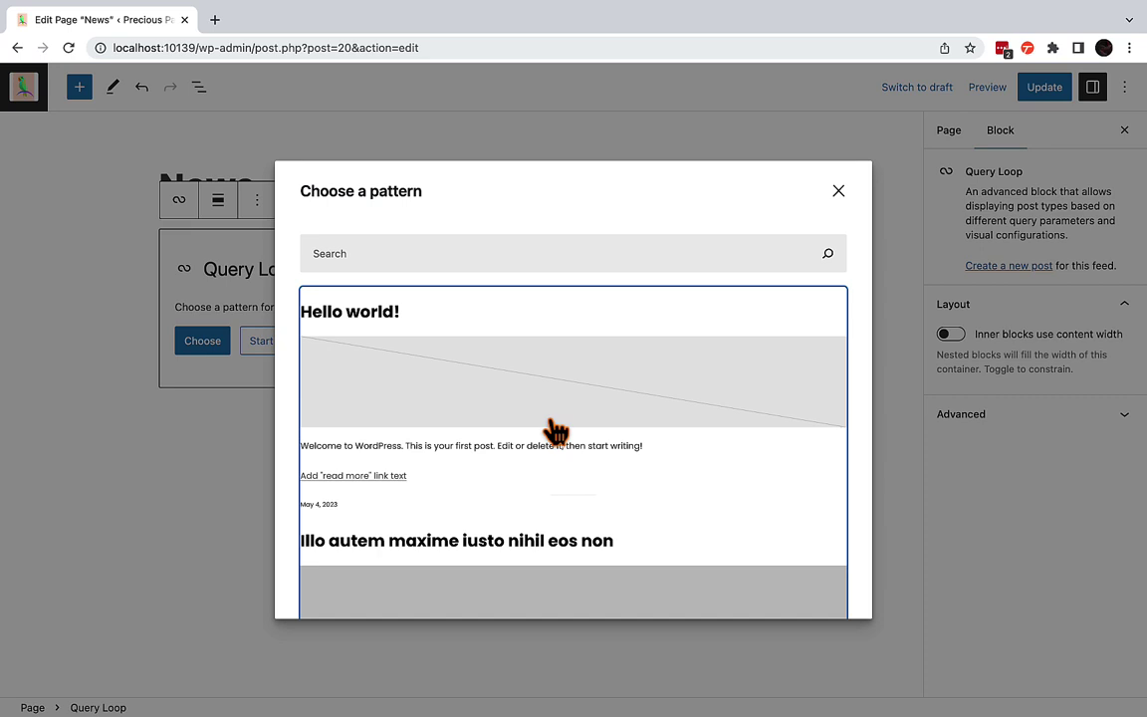
pyautogui.scroll(-3, 554, 431)
pyautogui.scroll(-10, 556, 432)
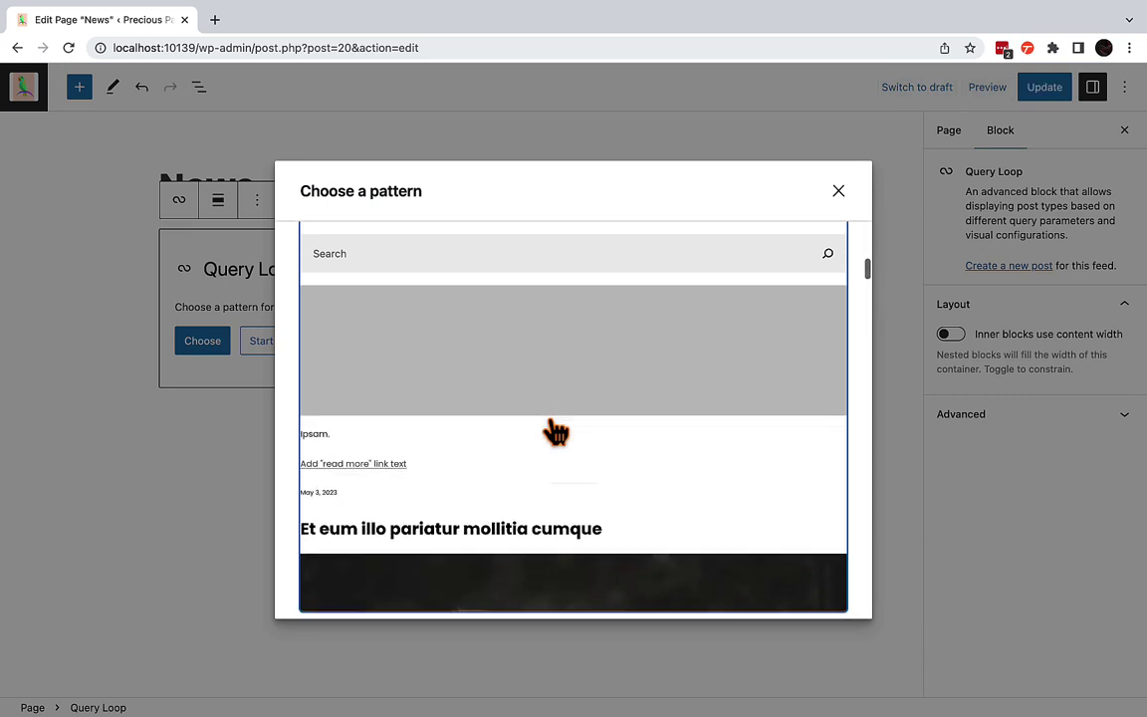
pyautogui.scroll(-6, 556, 432)
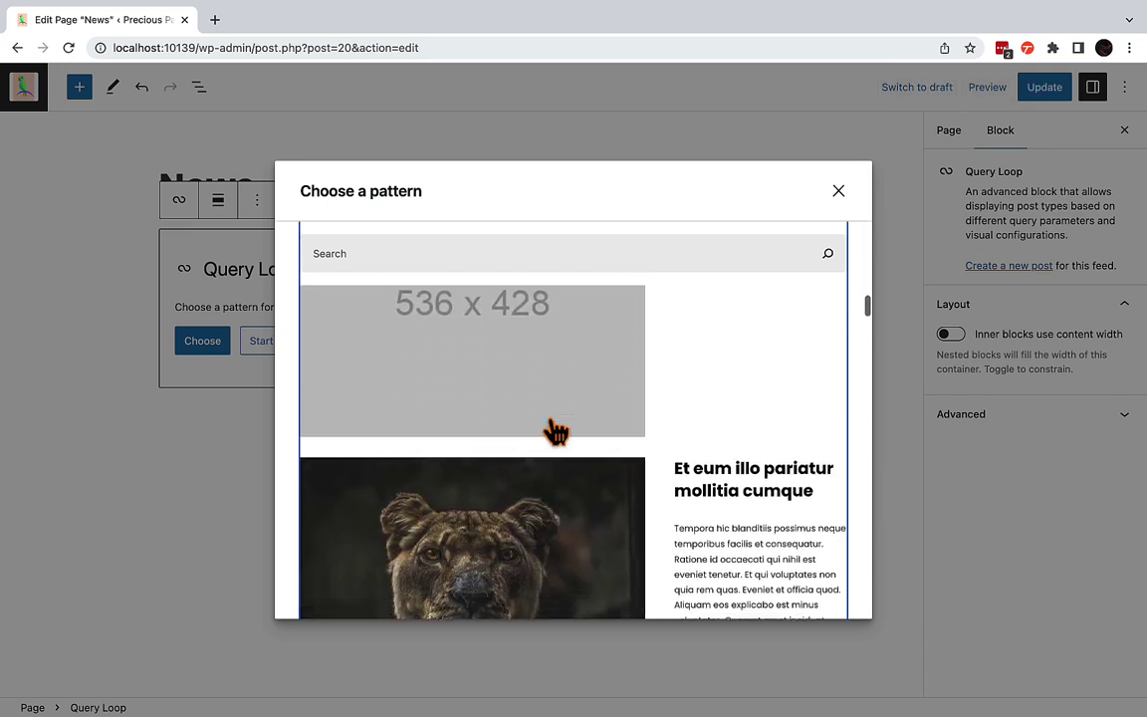
pyautogui.scroll(-1, 556, 431)
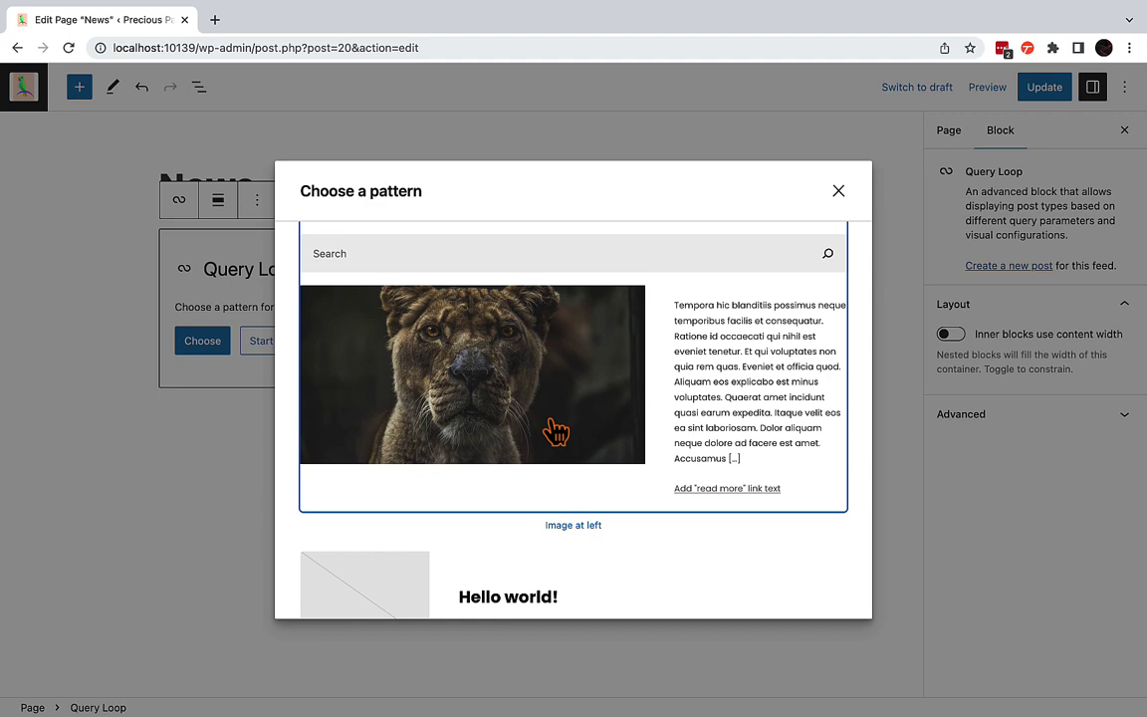
pyautogui.scroll(-8, 555, 431)
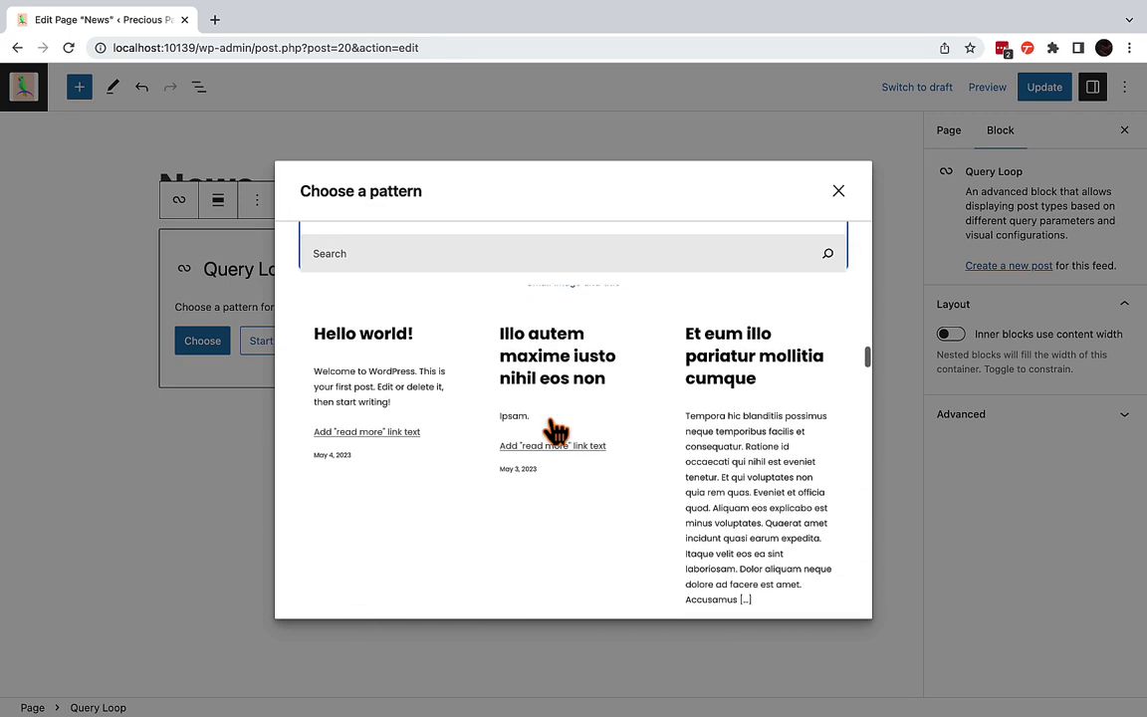
pyautogui.scroll(-8, 556, 431)
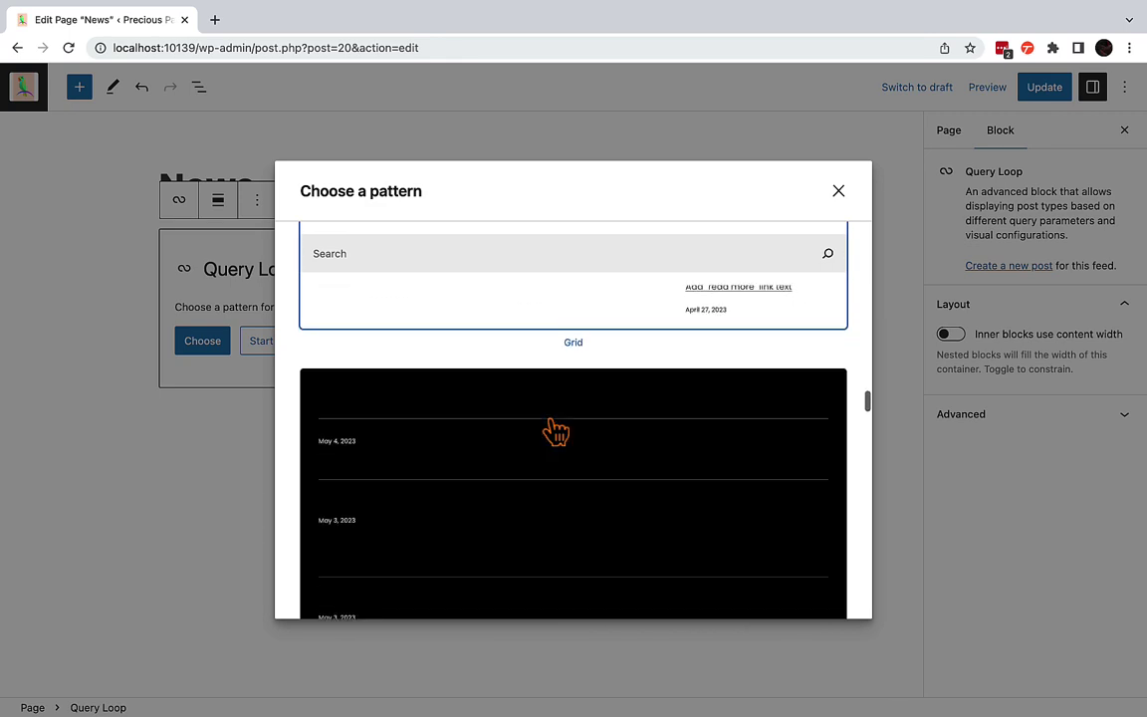
pyautogui.scroll(-8, 555, 431)
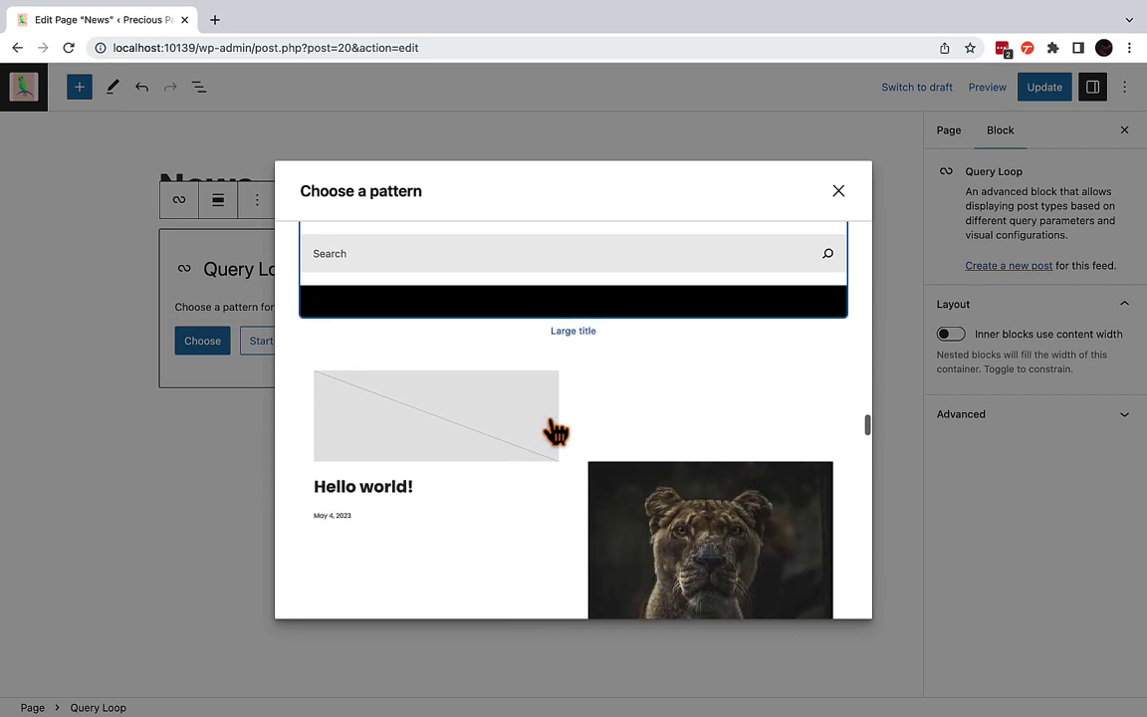
# Apply the two-column image-and-title pattern and turn the empty paragraph into a Post Excerpt block with /excerpt.
pyautogui.scroll(-3, 555, 431)
pyautogui.click(552, 430)
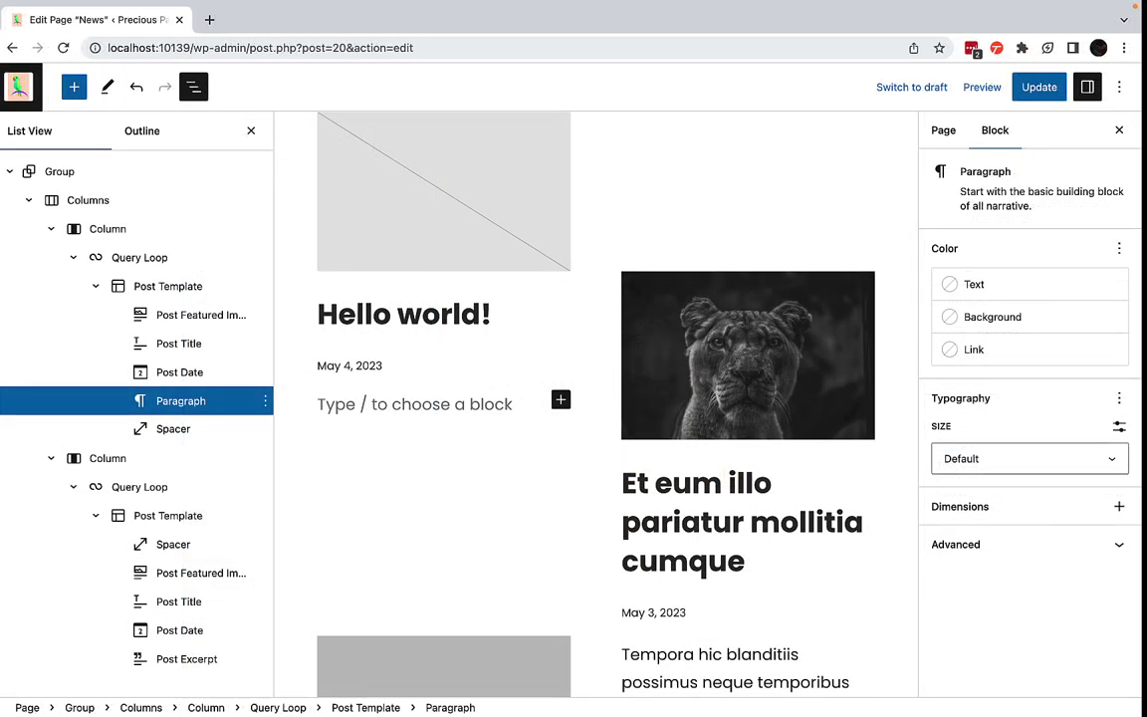
pyautogui.write('/')
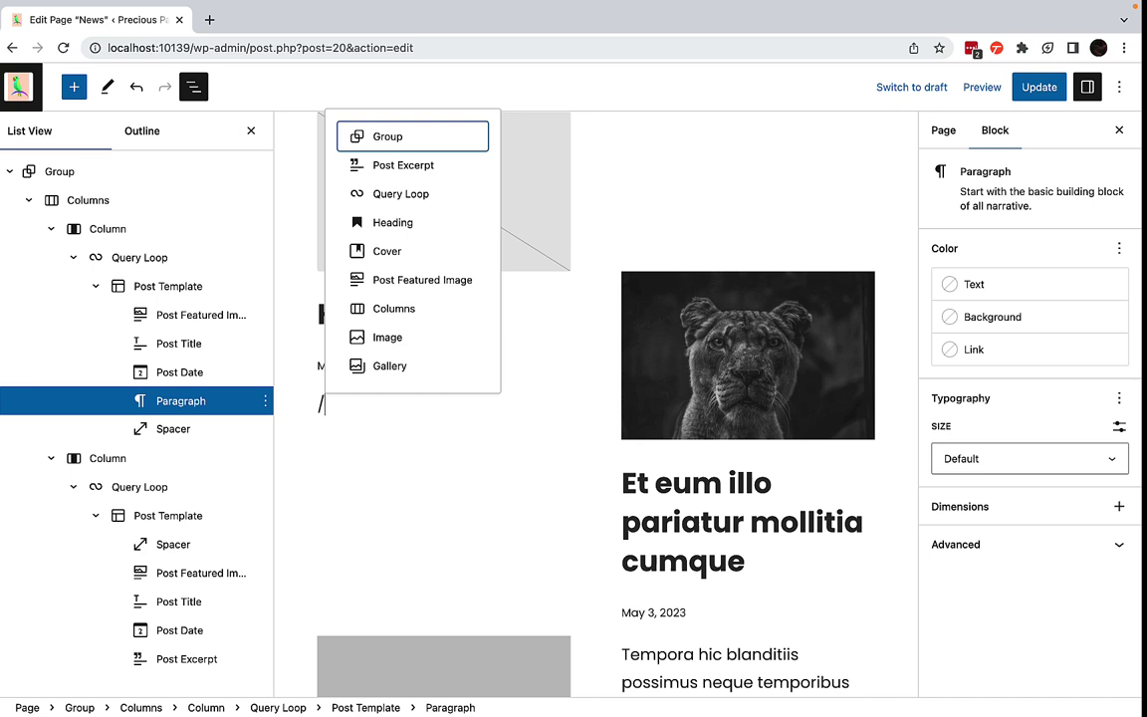
pyautogui.write('ece')
pyautogui.press('BackSpace')
pyautogui.press('BackSpace')
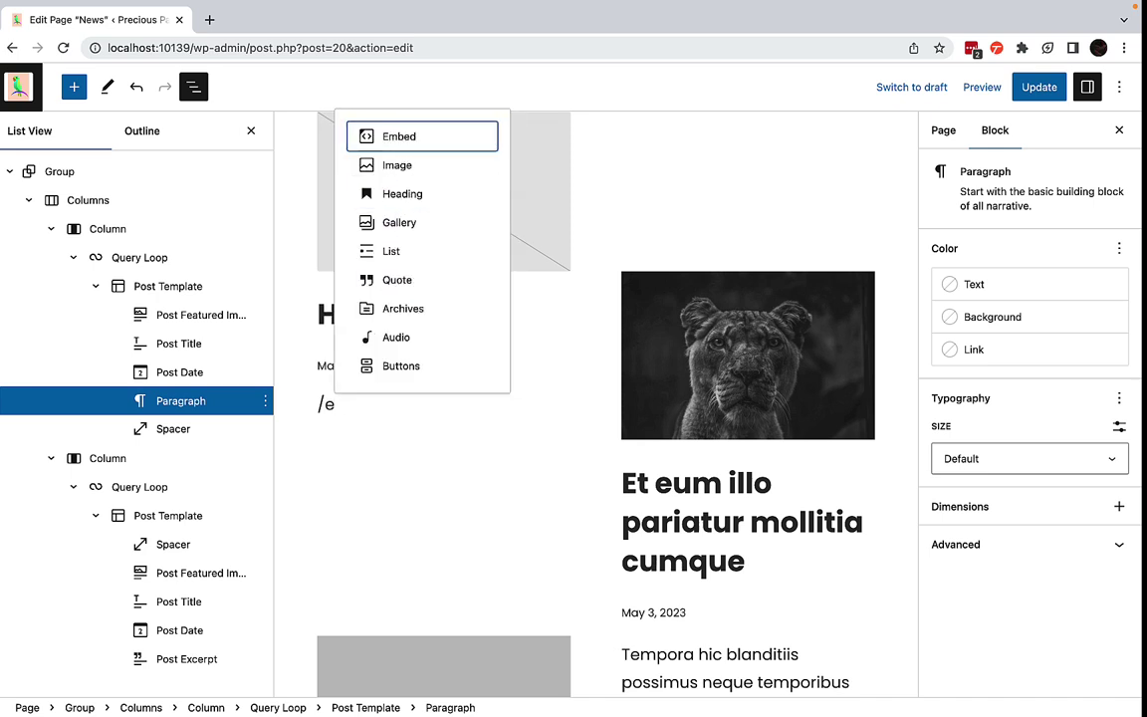
pyautogui.press('BackSpace')
pyautogui.scroll(2, 456, 574)
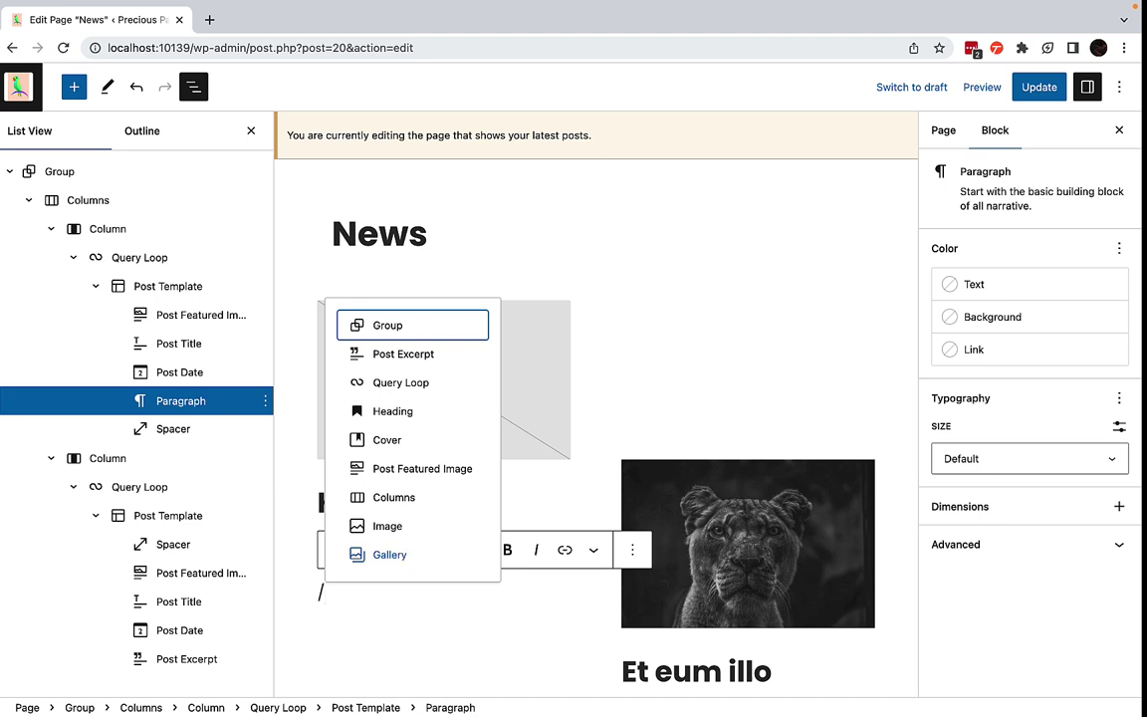
pyautogui.write('excer')
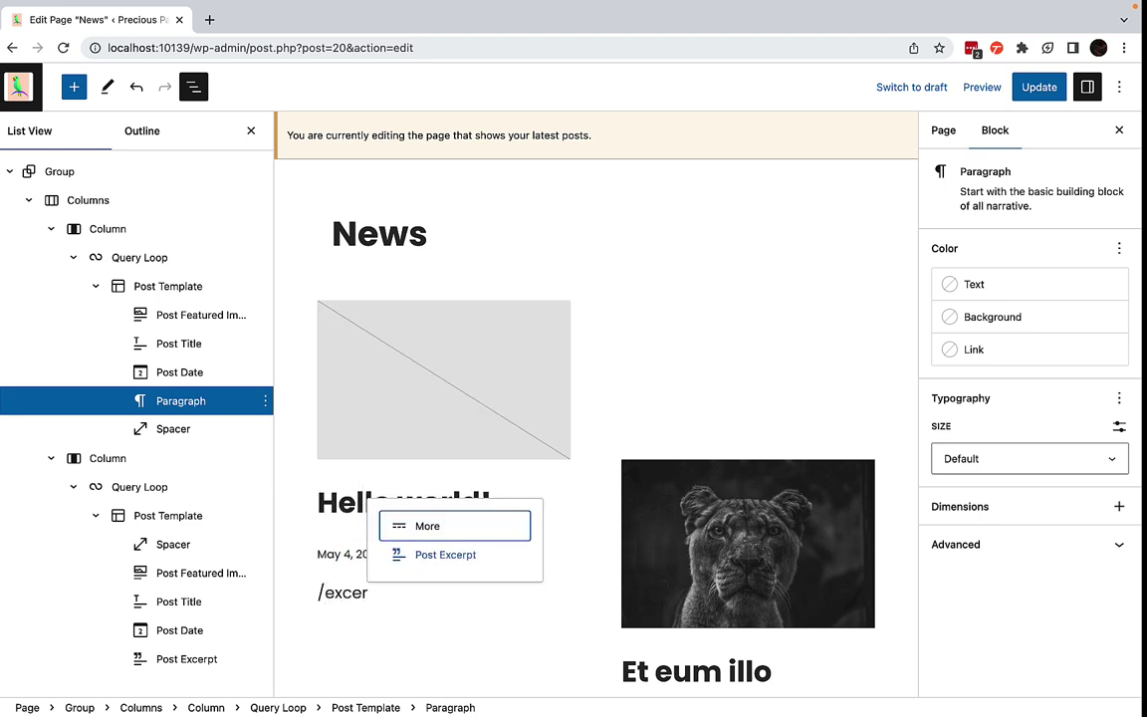
pyautogui.write('pt')
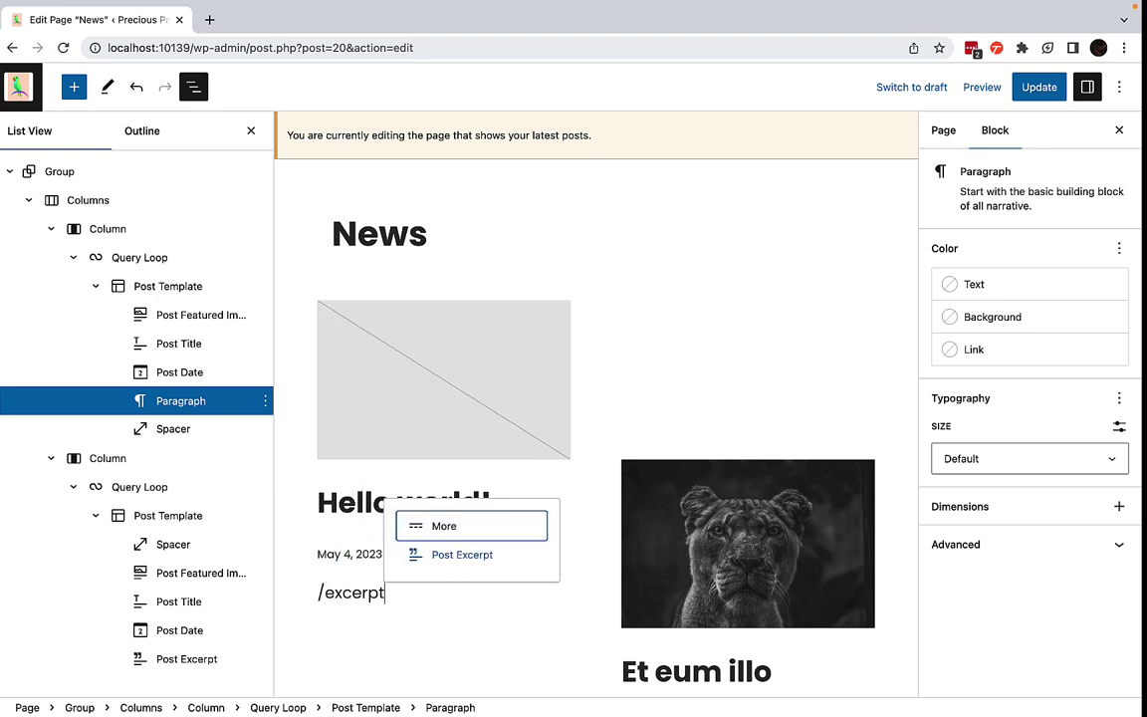
pyautogui.click(463, 558)
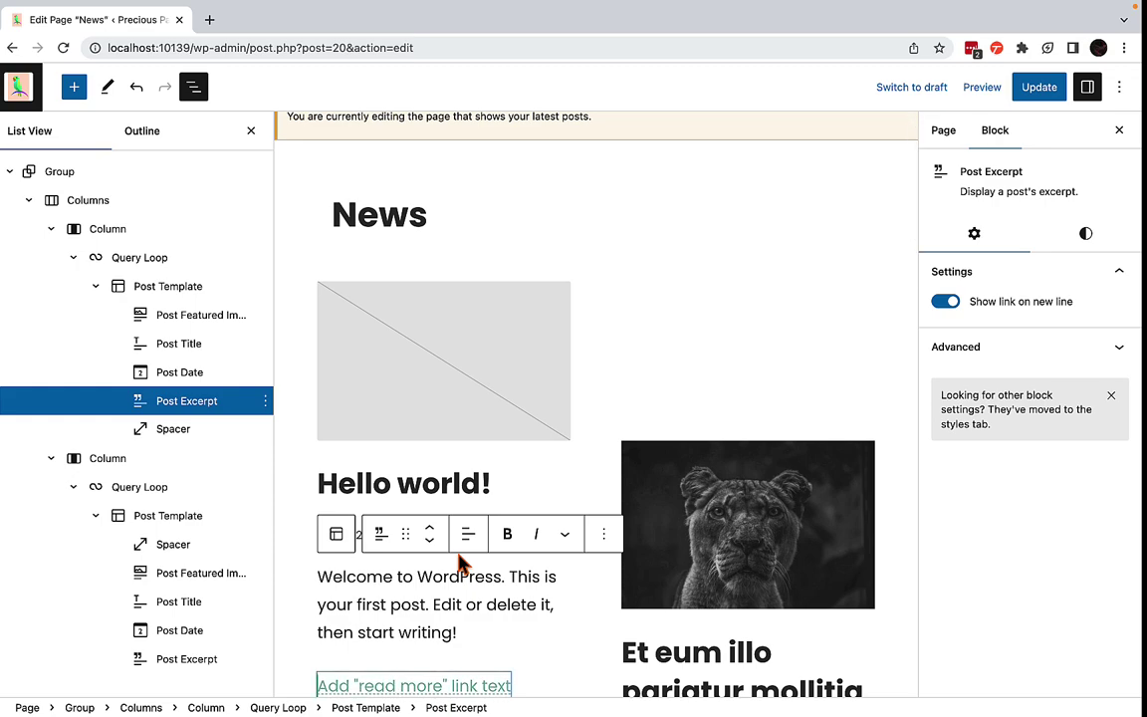
pyautogui.scroll(-2, 460, 564)
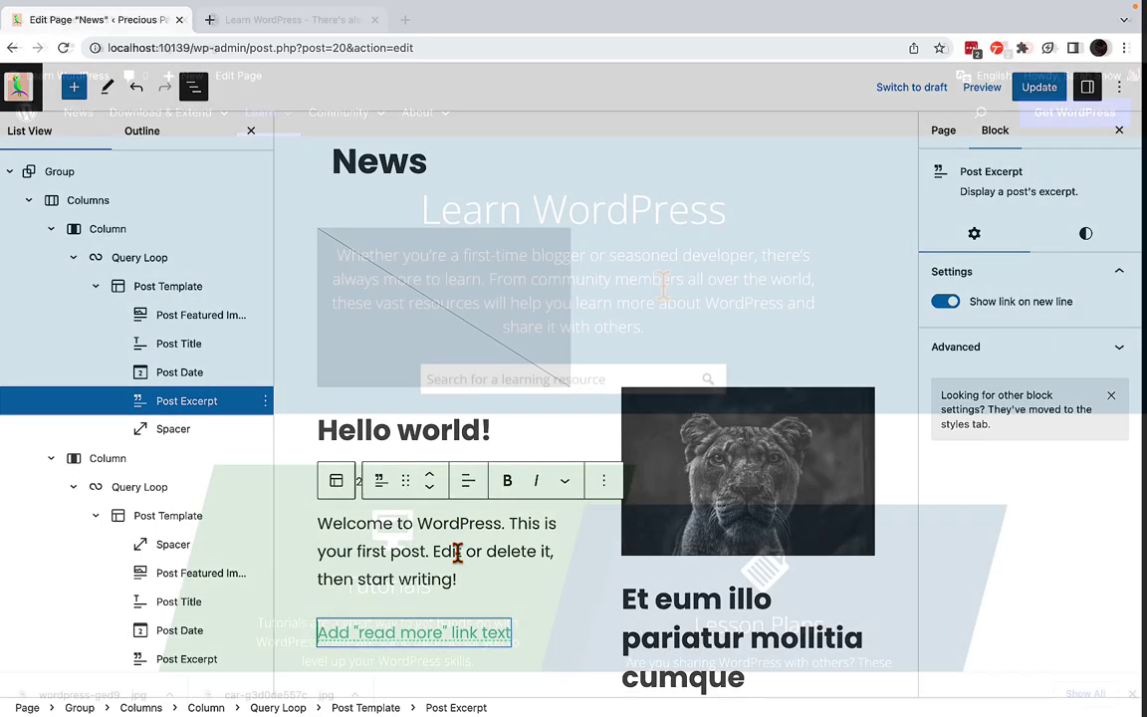
# Search Learn WordPress for 'query loops' and open the Taking Advantage of Query Loops tutorial.
pyautogui.write('query loop')
pyautogui.write('s')
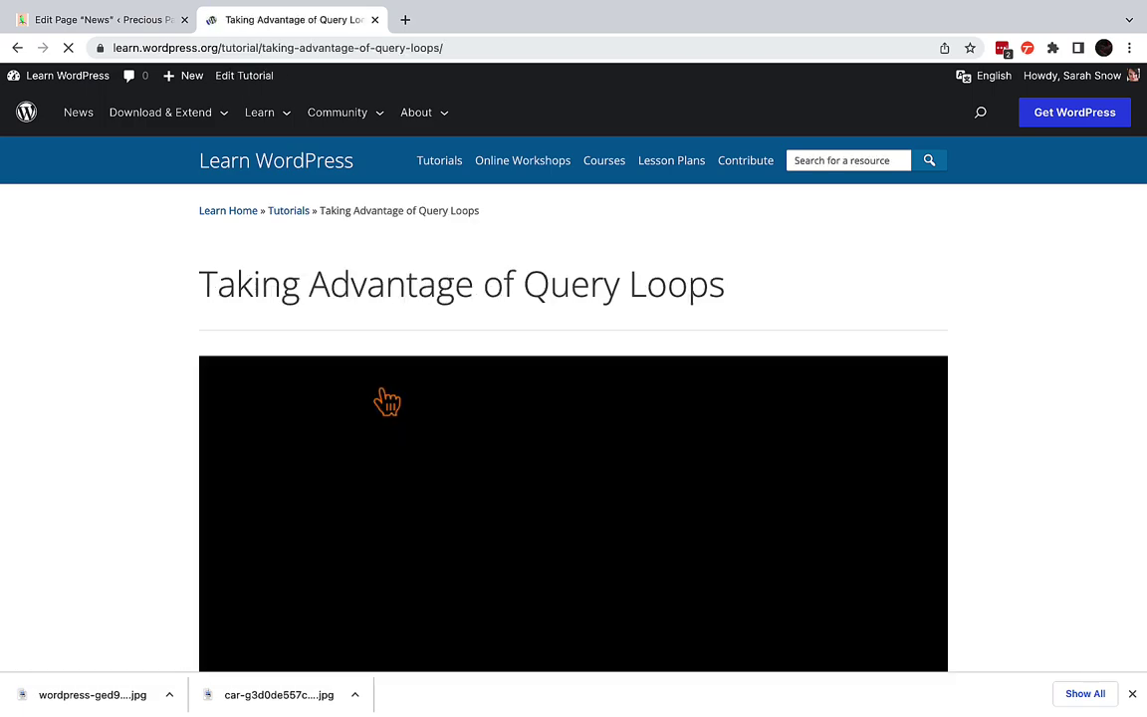
pyautogui.scroll(-2, 387, 398)
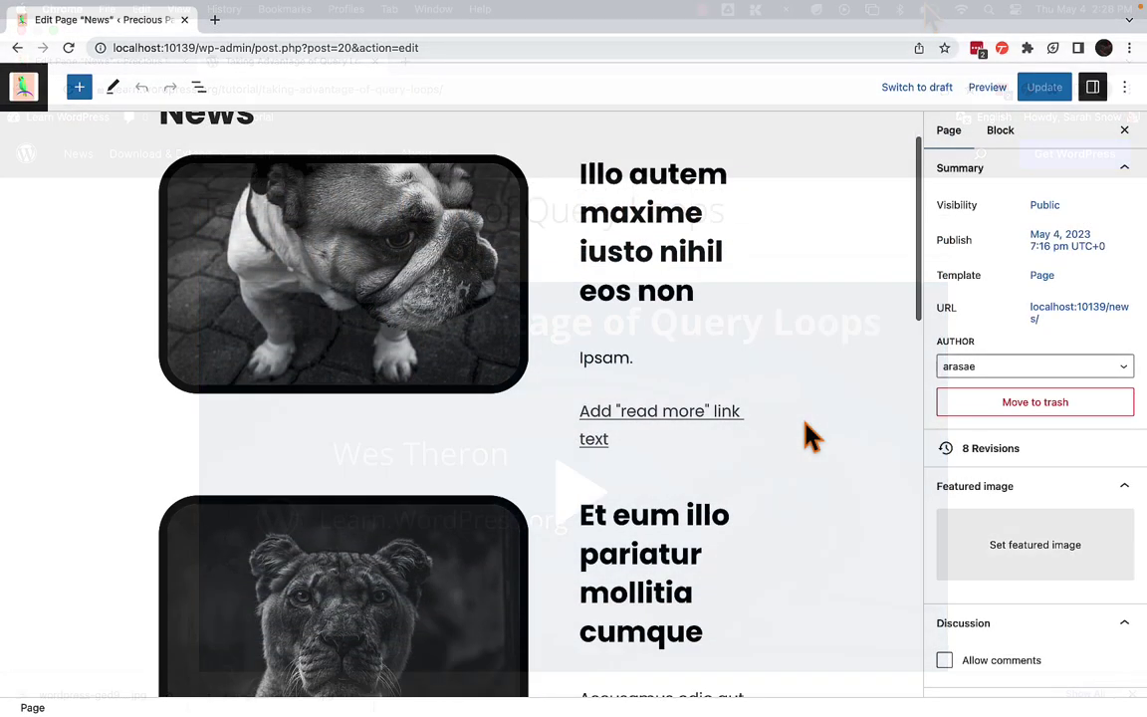
# Scroll through the listed posts, then preview the News page in a new tab.
pyautogui.scroll(-5, 809, 435)
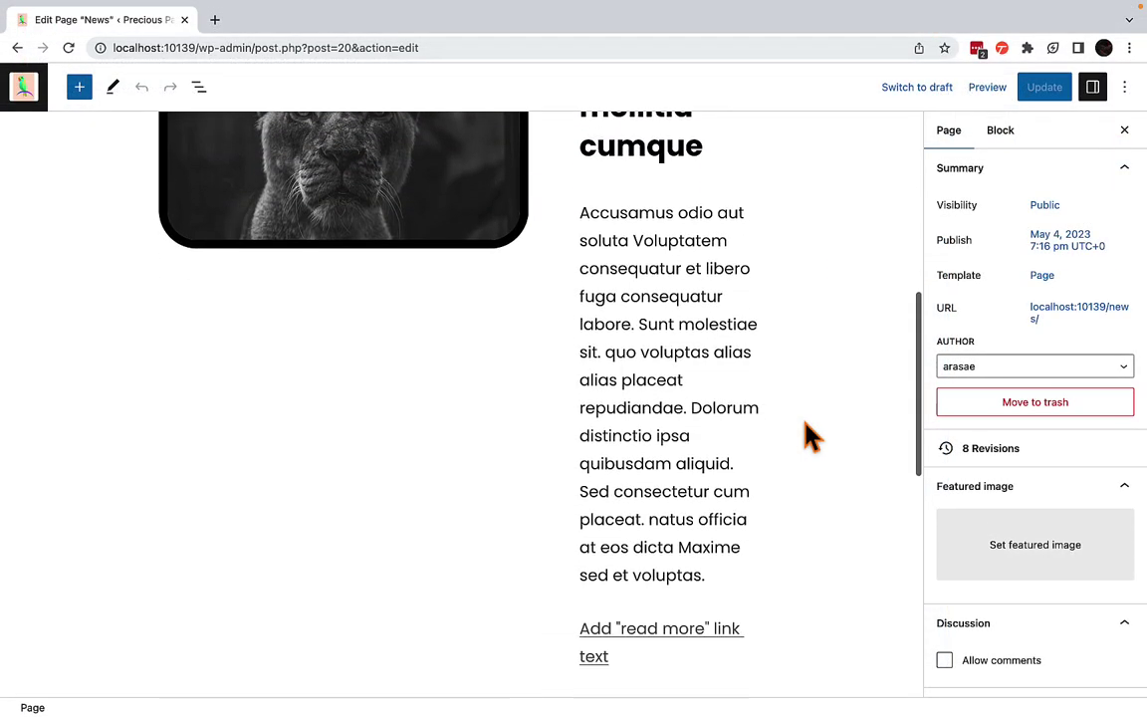
pyautogui.scroll(-6, 808, 435)
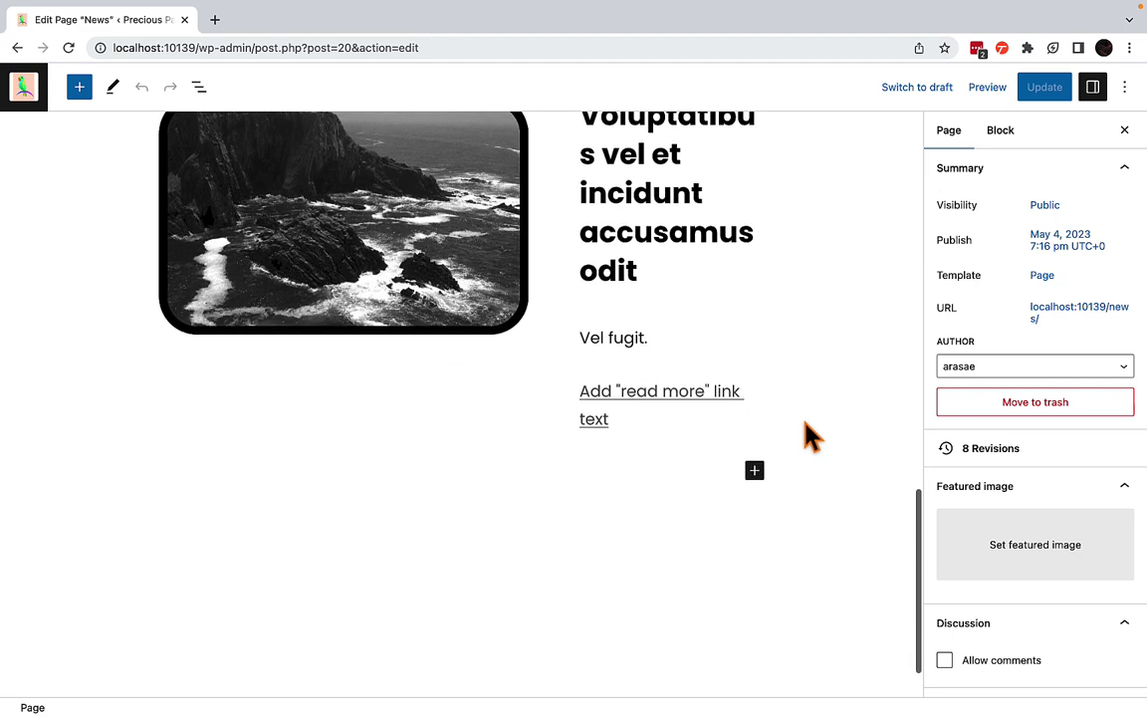
pyautogui.scroll(10, 808, 436)
pyautogui.click(986, 89)
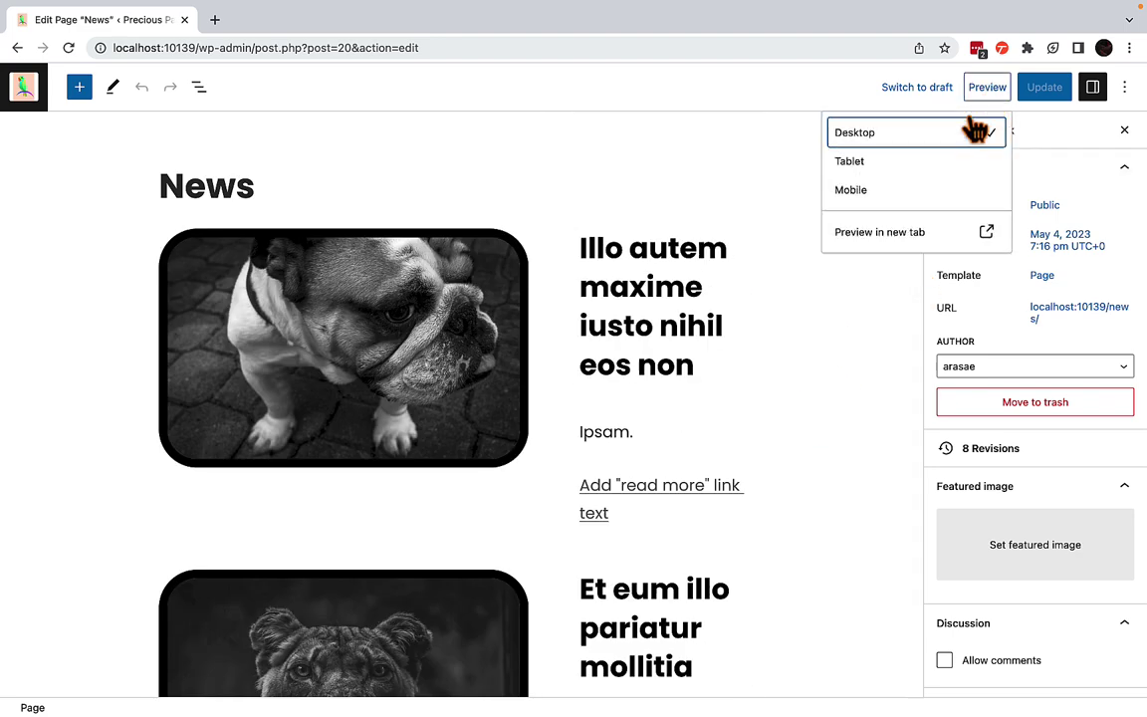
pyautogui.click(914, 236)
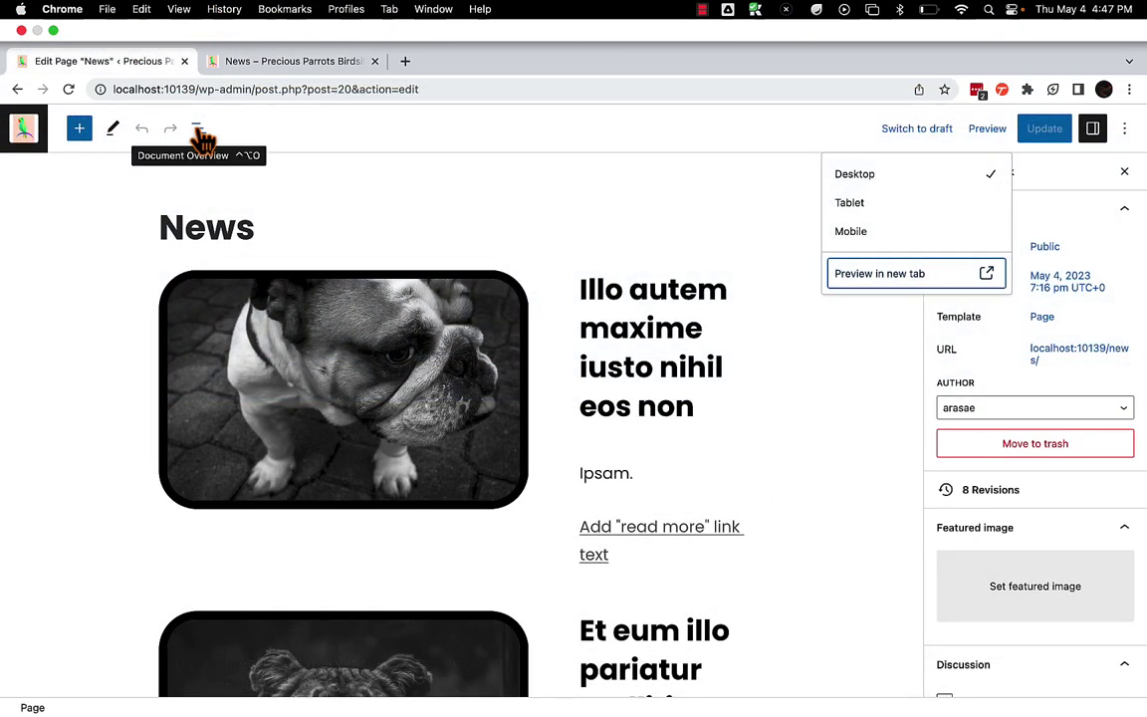
# Turn off 'Inherit query from template' on the Query Loop and update the News page.
pyautogui.click(202, 133)
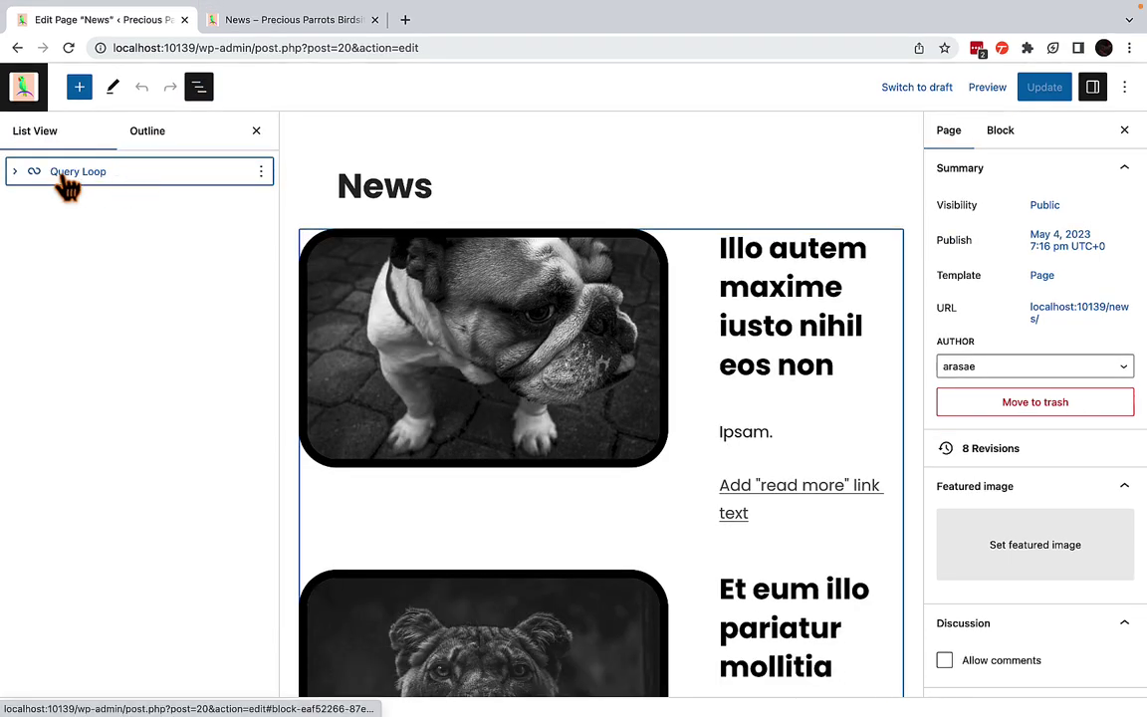
pyautogui.click(120, 177)
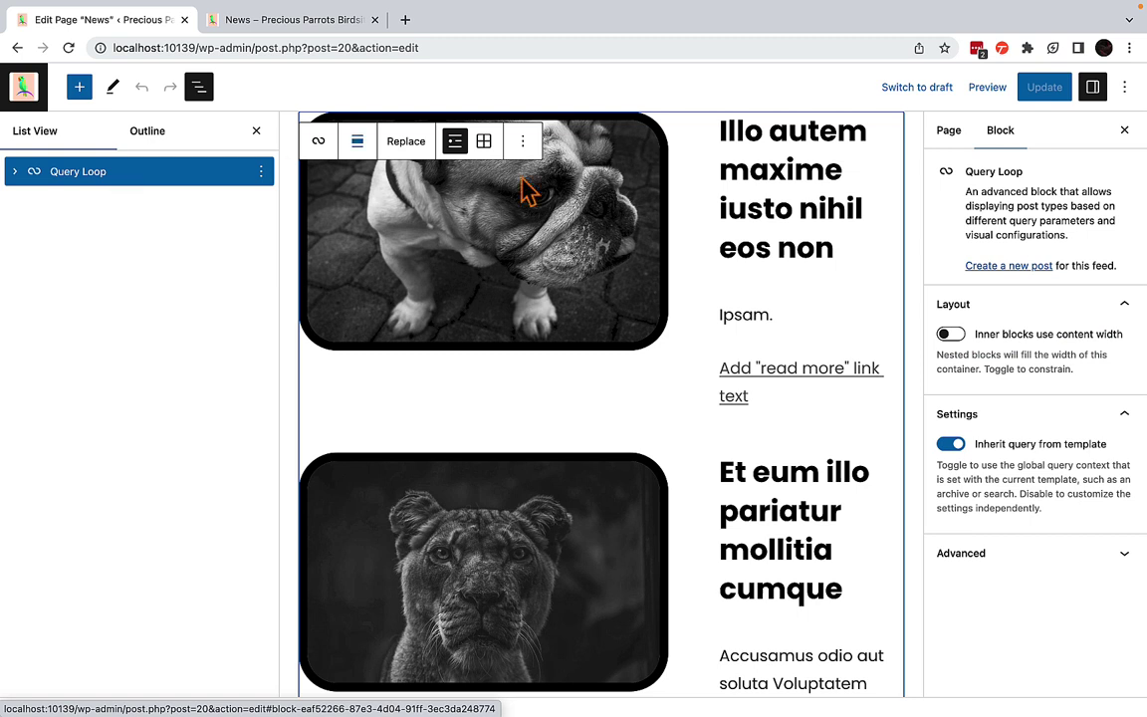
pyautogui.click(952, 450)
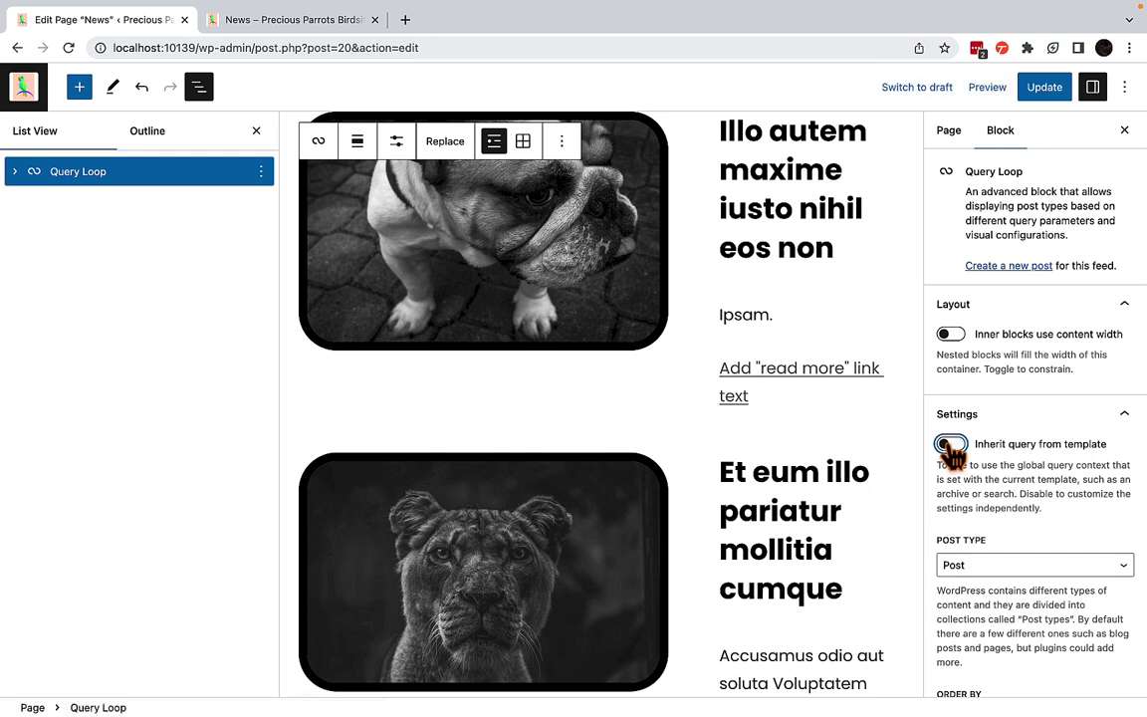
pyautogui.click(1044, 89)
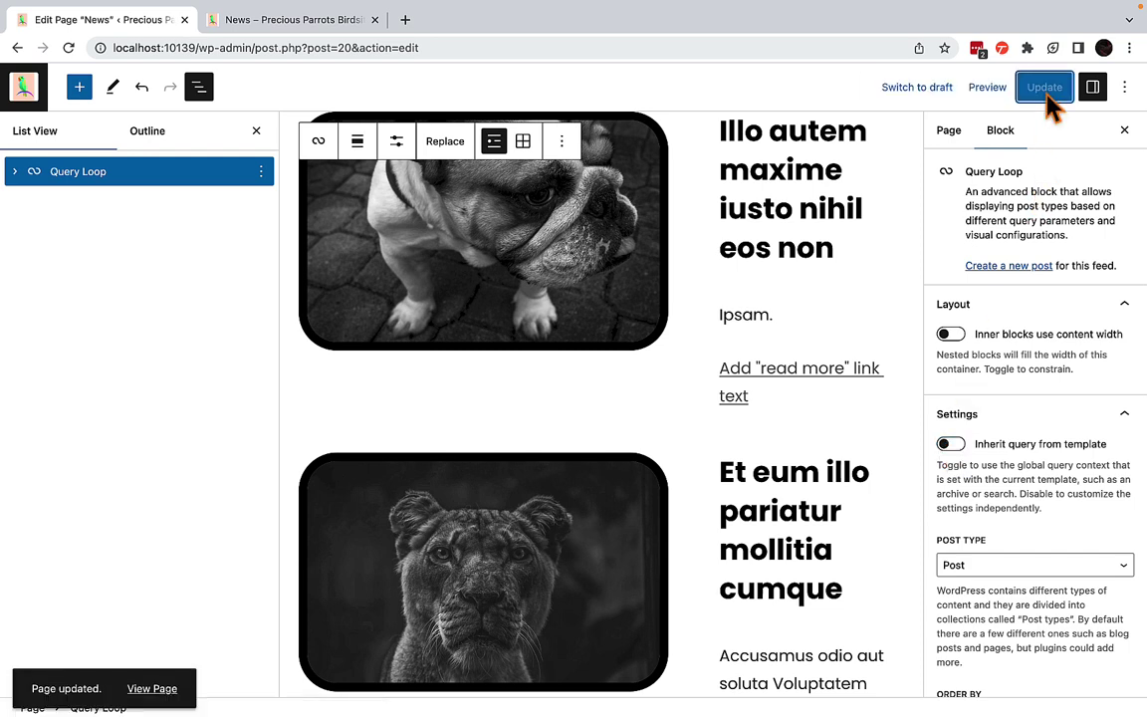
# Preview the saved News page in a new tab and scroll through its post list.
pyautogui.click(988, 89)
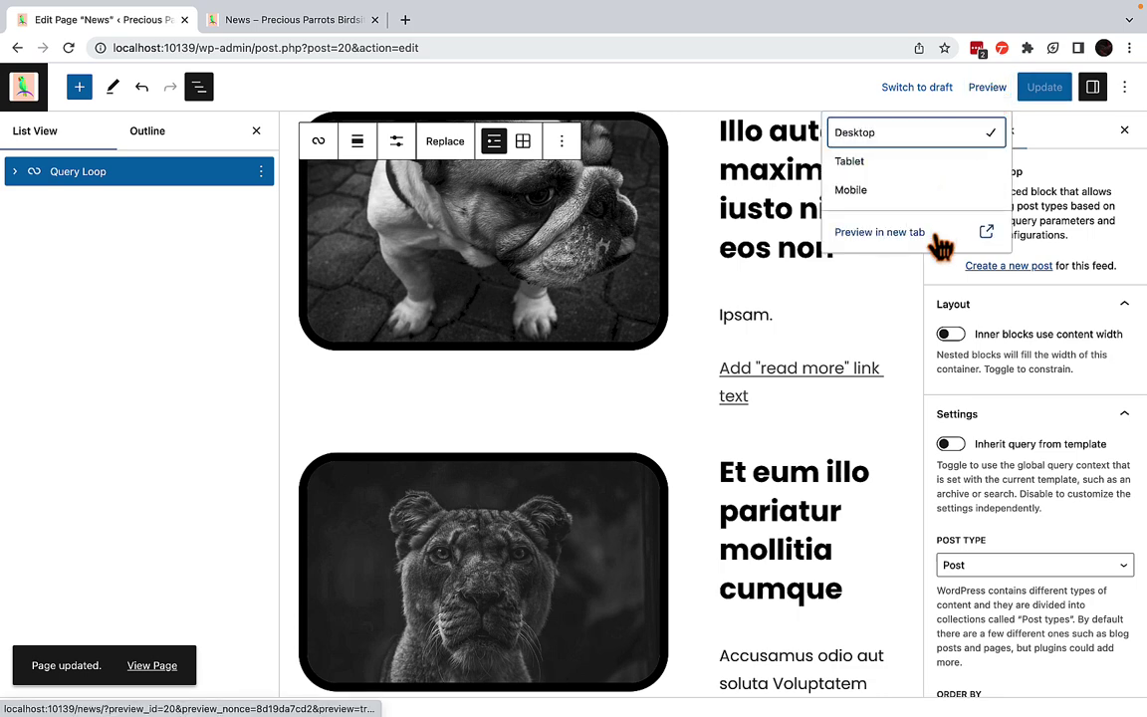
pyautogui.click(941, 247)
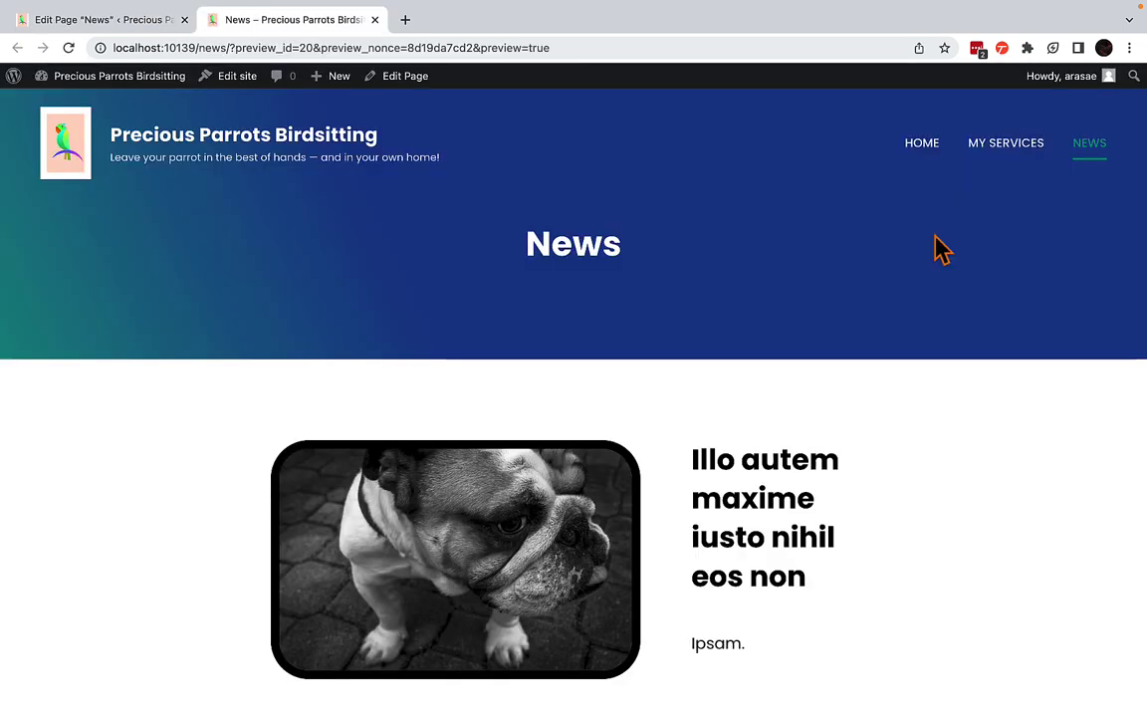
pyautogui.scroll(-13, 940, 249)
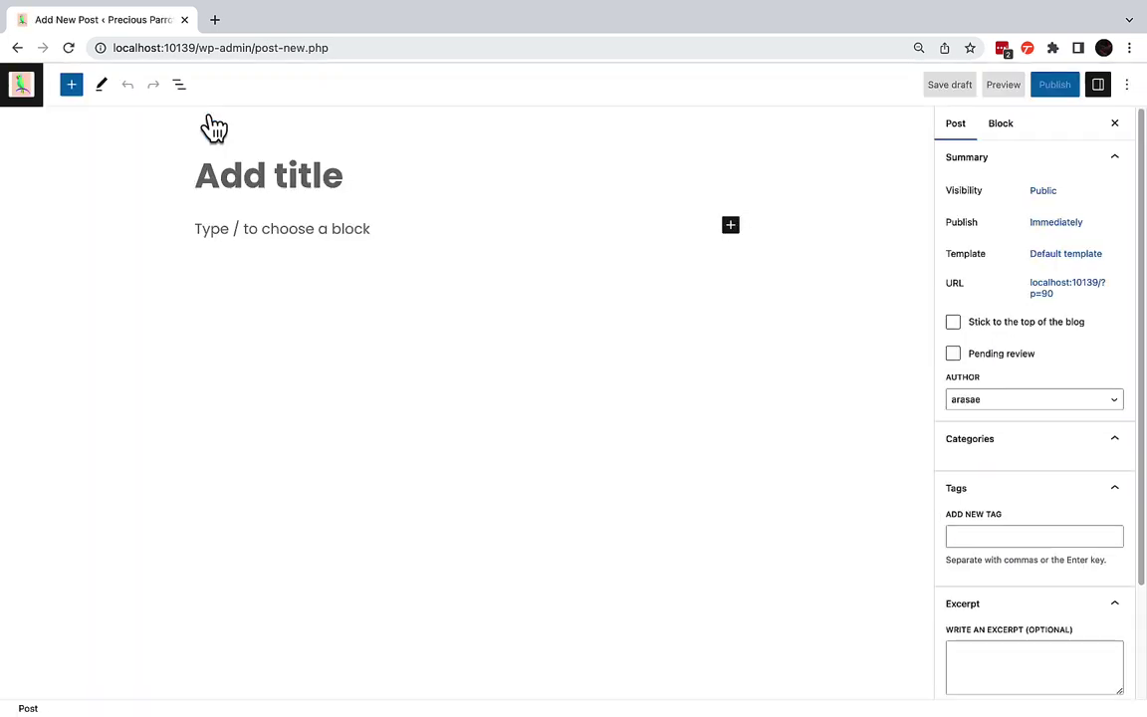
# Title the post 'I'm writing a new post!', add body text starting 'Hello', and publish it.
pyautogui.write("I'm writing a new post!")
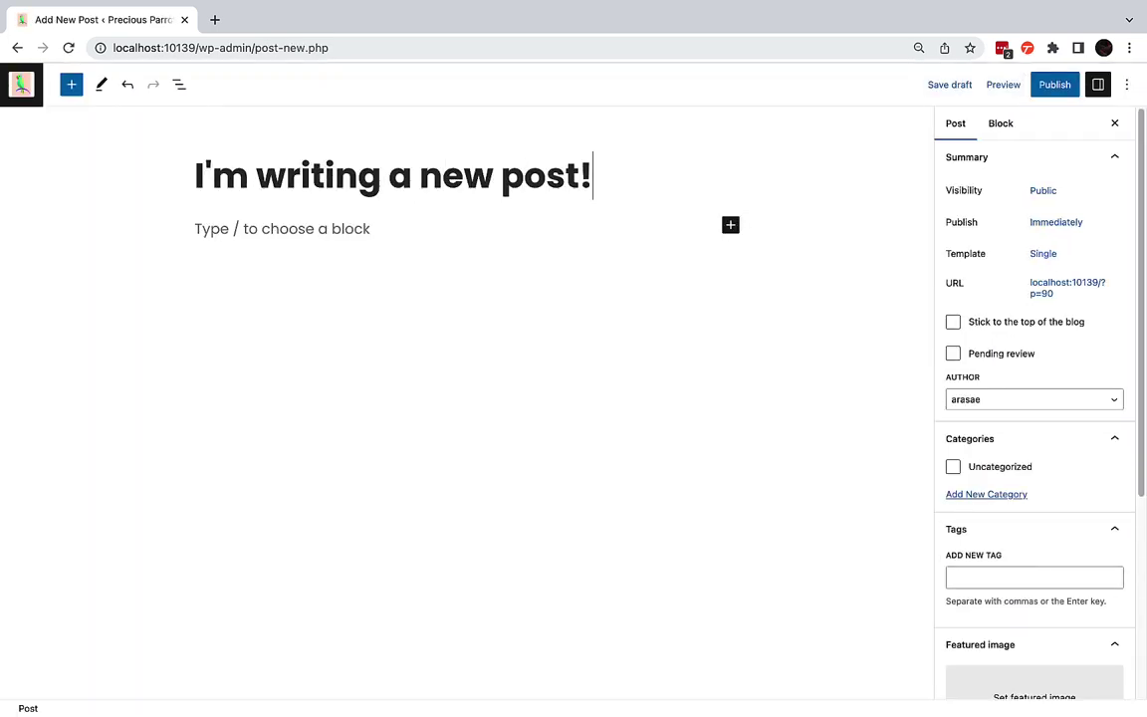
pyautogui.press('Return')
pyautogui.write('Hello world! Let me tell you all about parrots!')
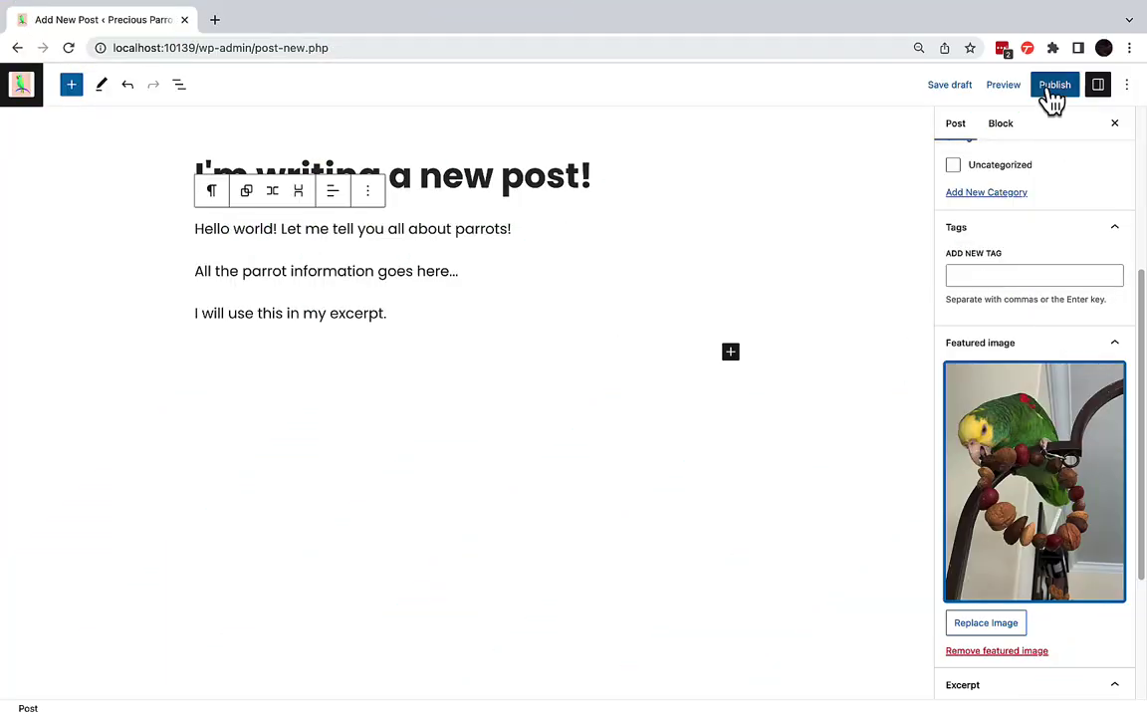
pyautogui.click(1061, 89)
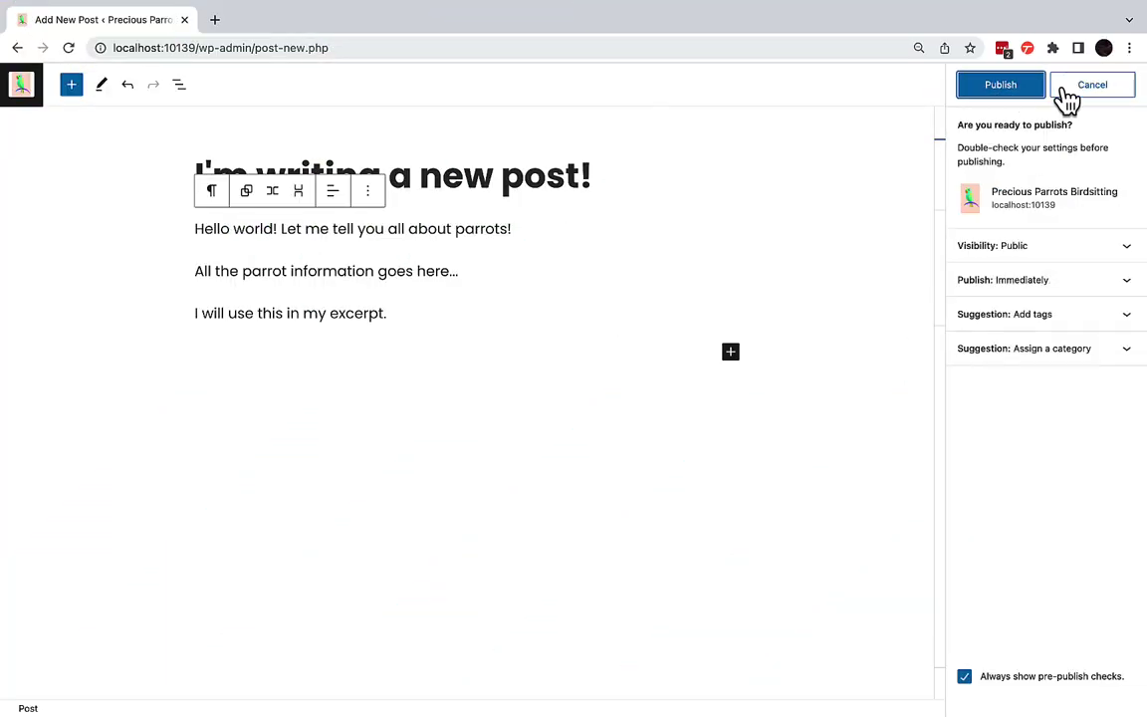
pyautogui.click(1021, 90)
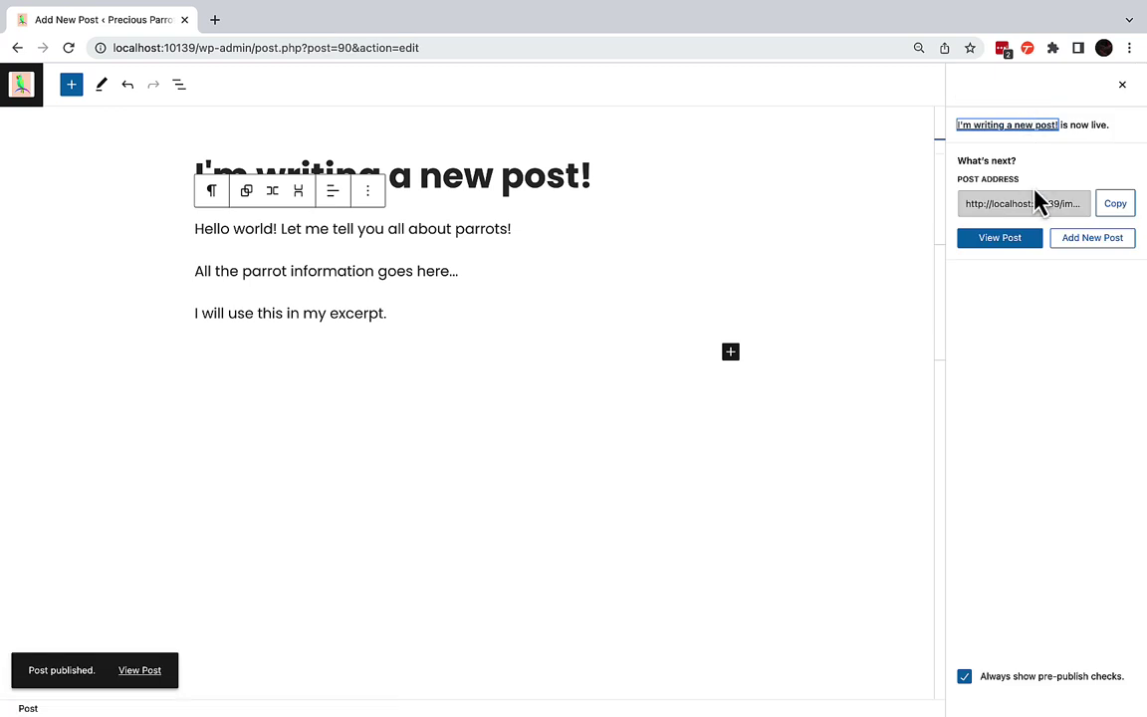
# View the newly published post on the live site.
pyautogui.click(1021, 256)
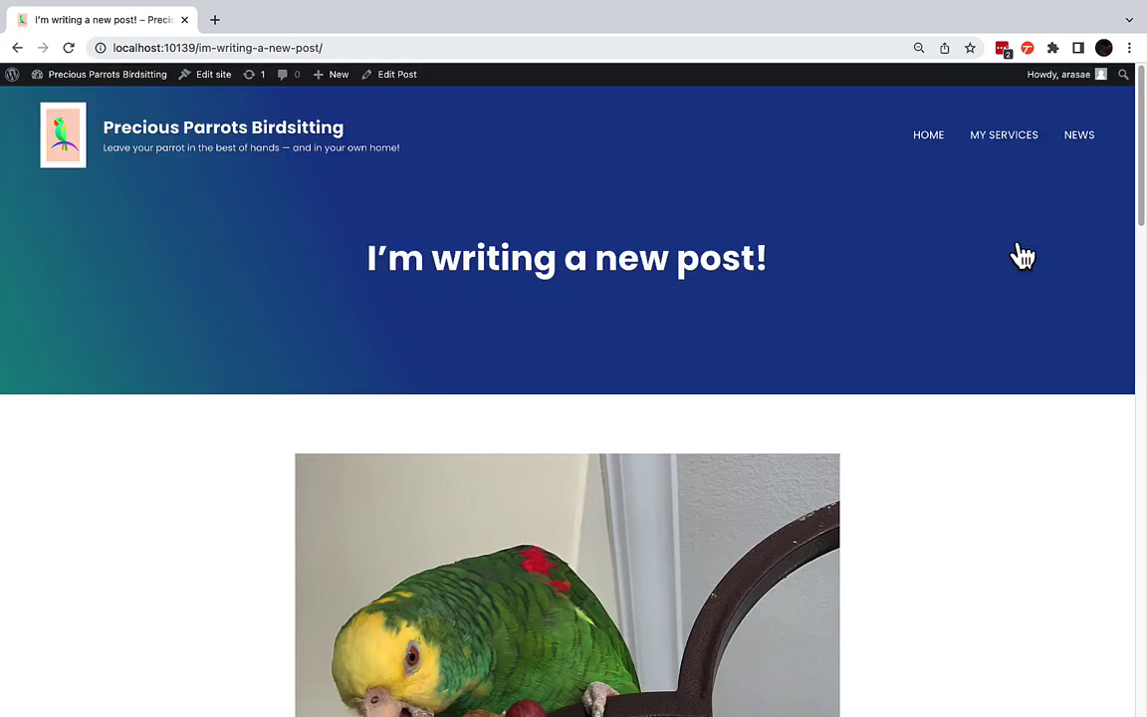
pyautogui.scroll(-10, 1023, 256)
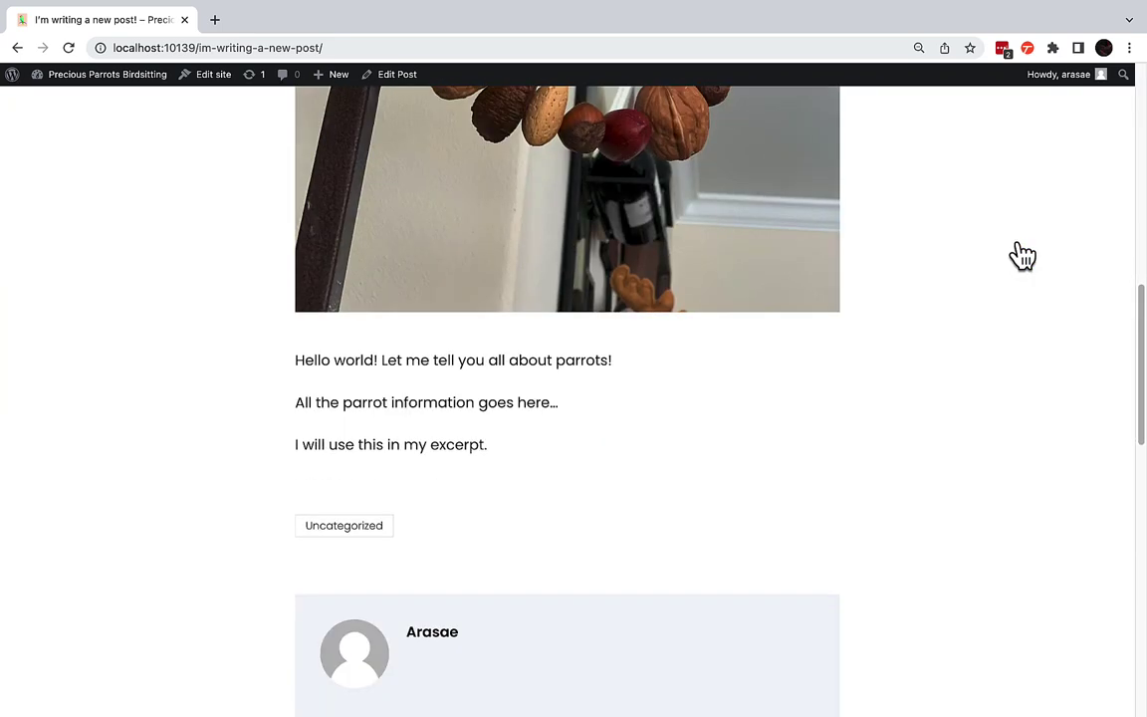
pyautogui.scroll(6, 1022, 255)
pyautogui.scroll(4, 1023, 256)
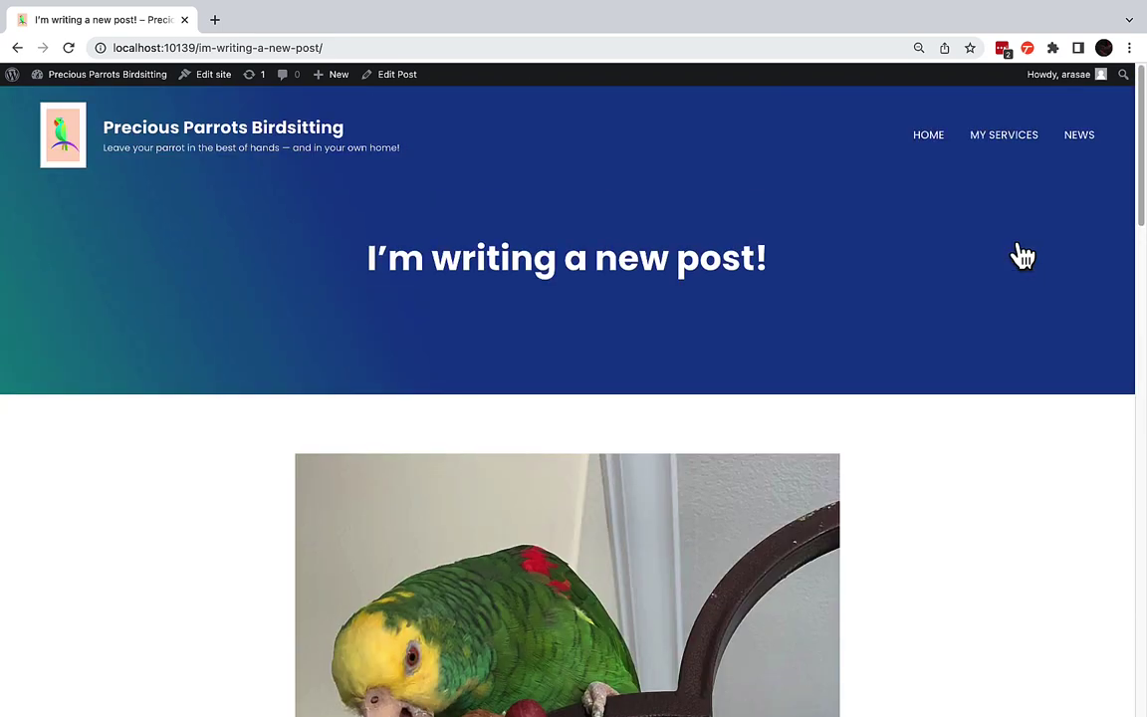
# Check that the News page now lists the new parrot post first.
pyautogui.click(1087, 145)
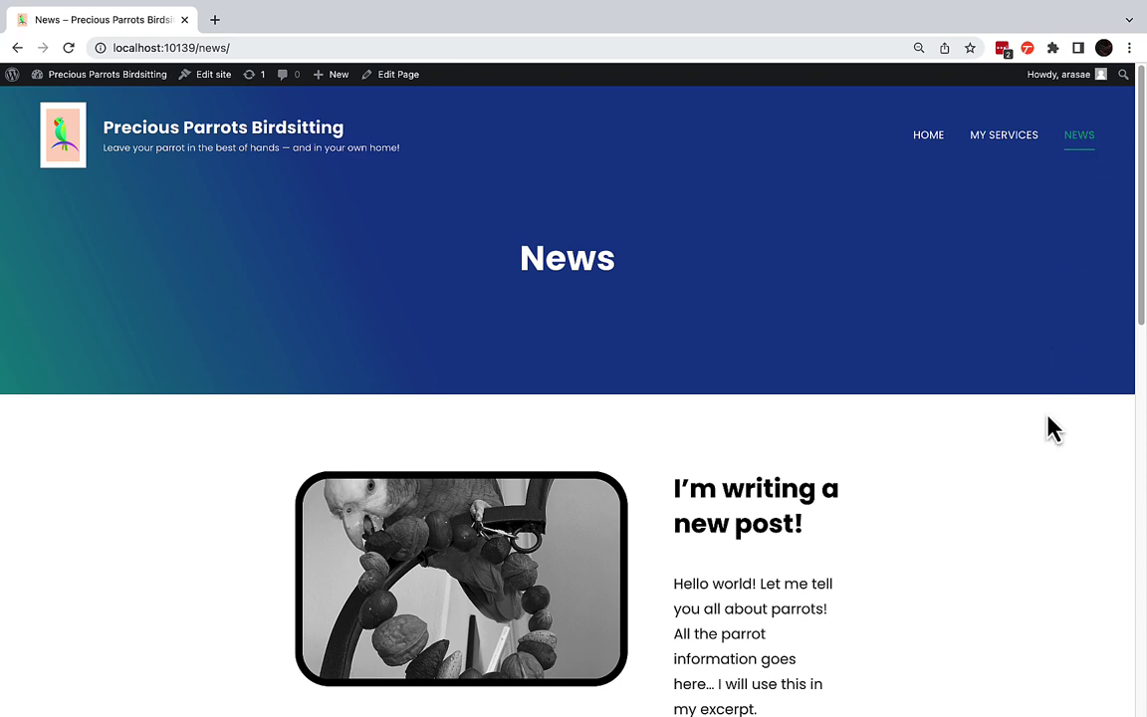
pyautogui.scroll(-1, 1047, 427)
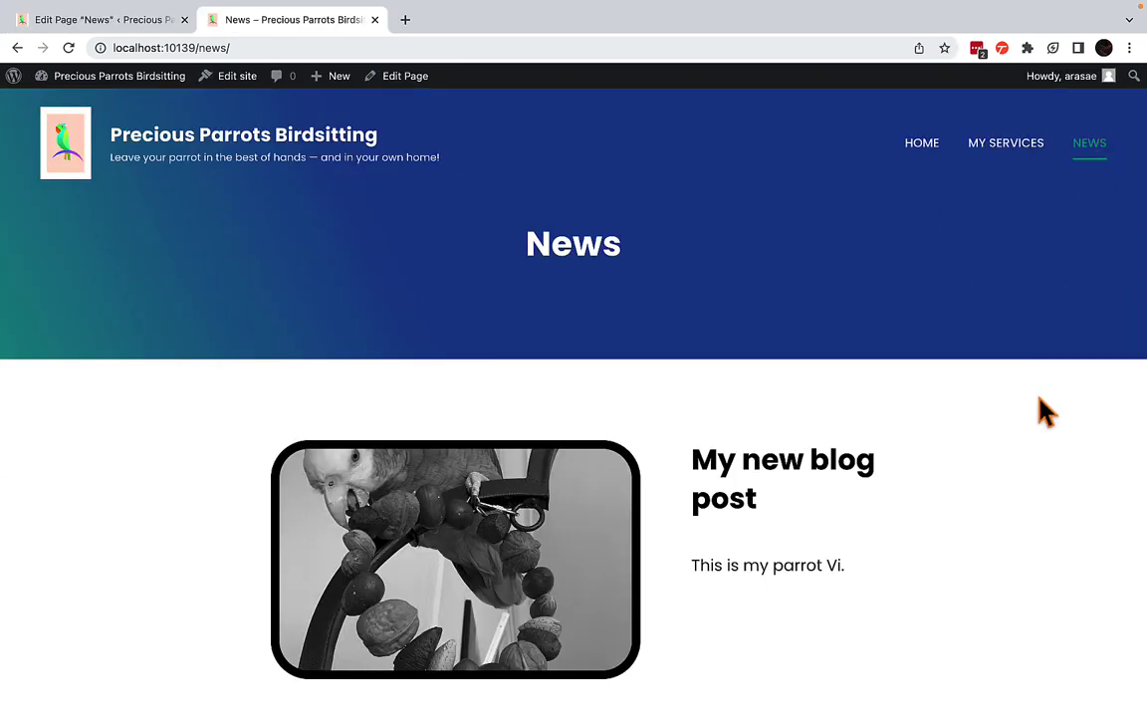
pyautogui.scroll(-4, 1043, 416)
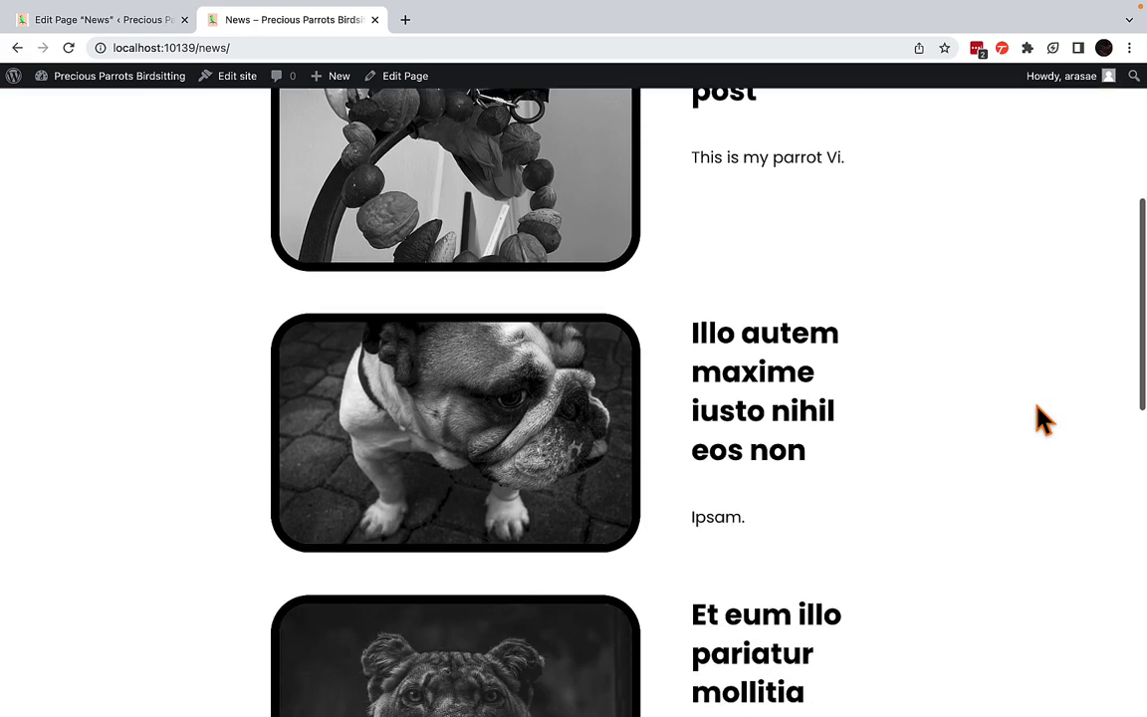
pyautogui.scroll(-3, 1043, 418)
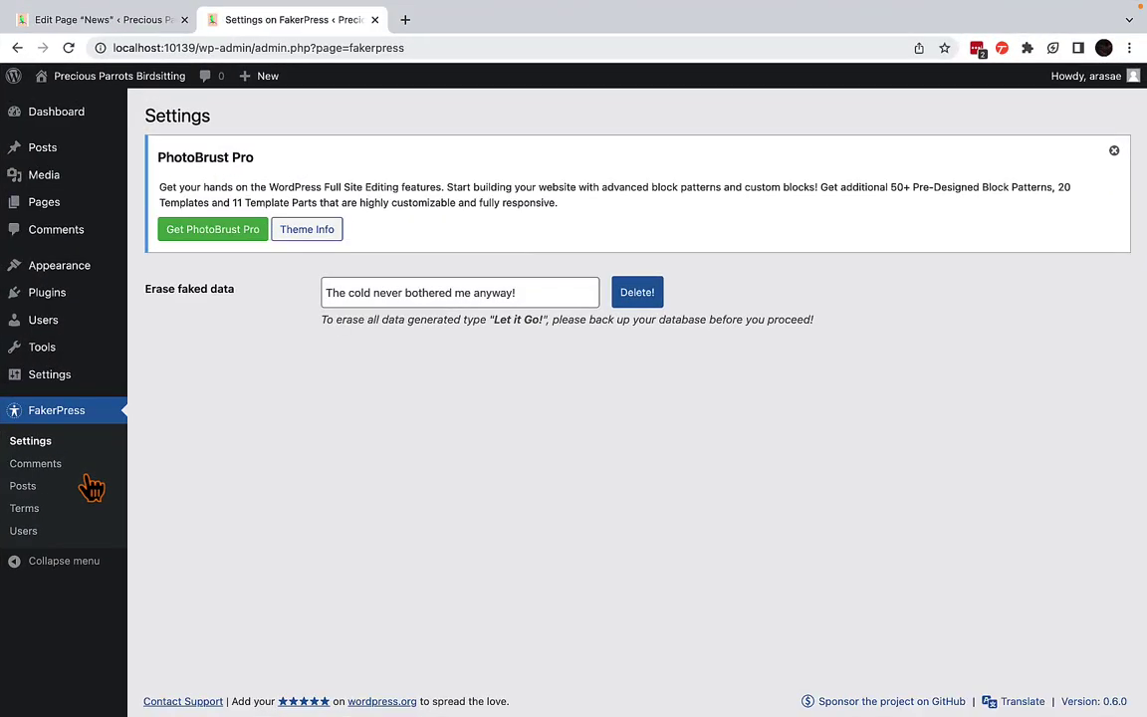
# Erase all FakerPress fake data, confirming with 'Let it go!'.
pyautogui.click(363, 293)
pyautogui.press('super+a')
pyautogui.write('Let i')
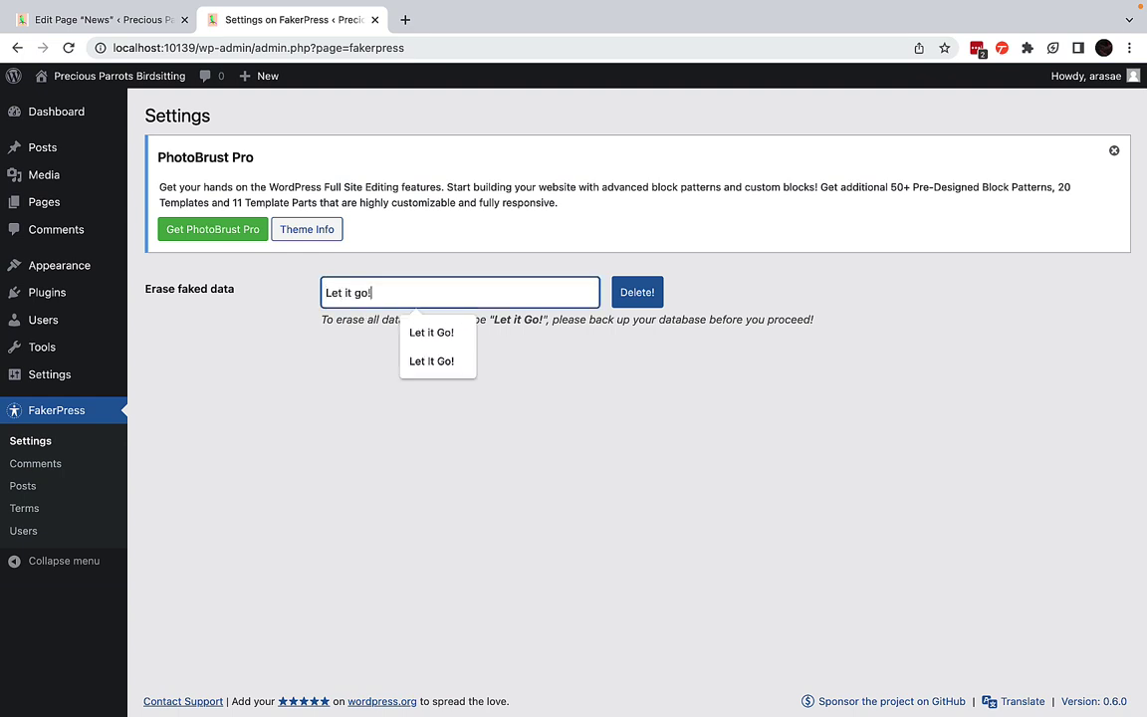
pyautogui.click(635, 292)
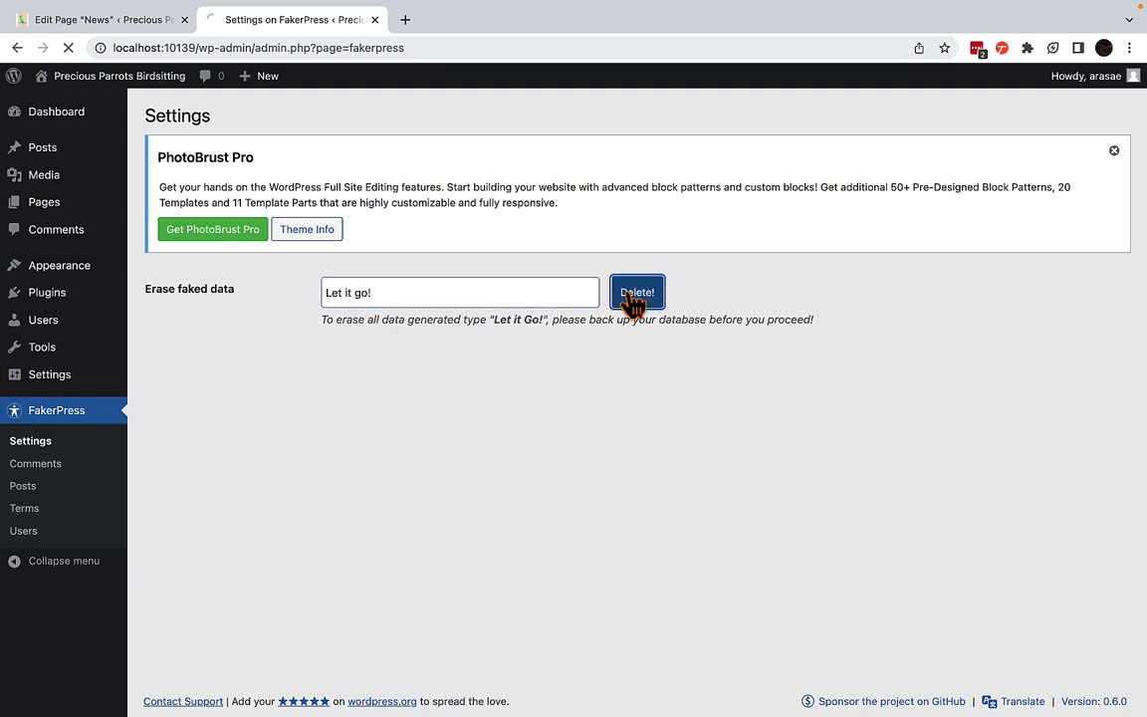
# View My new blog post and confirm the News page lists only it.
pyautogui.moveTo(73, 155)
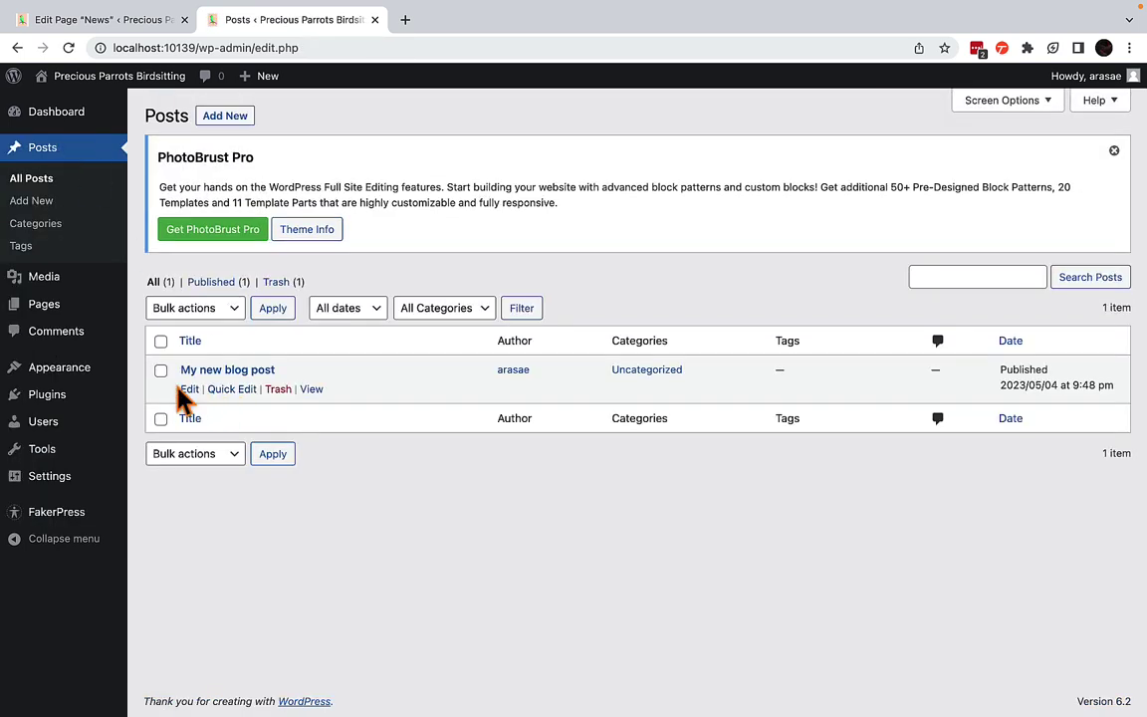
pyautogui.click(314, 390)
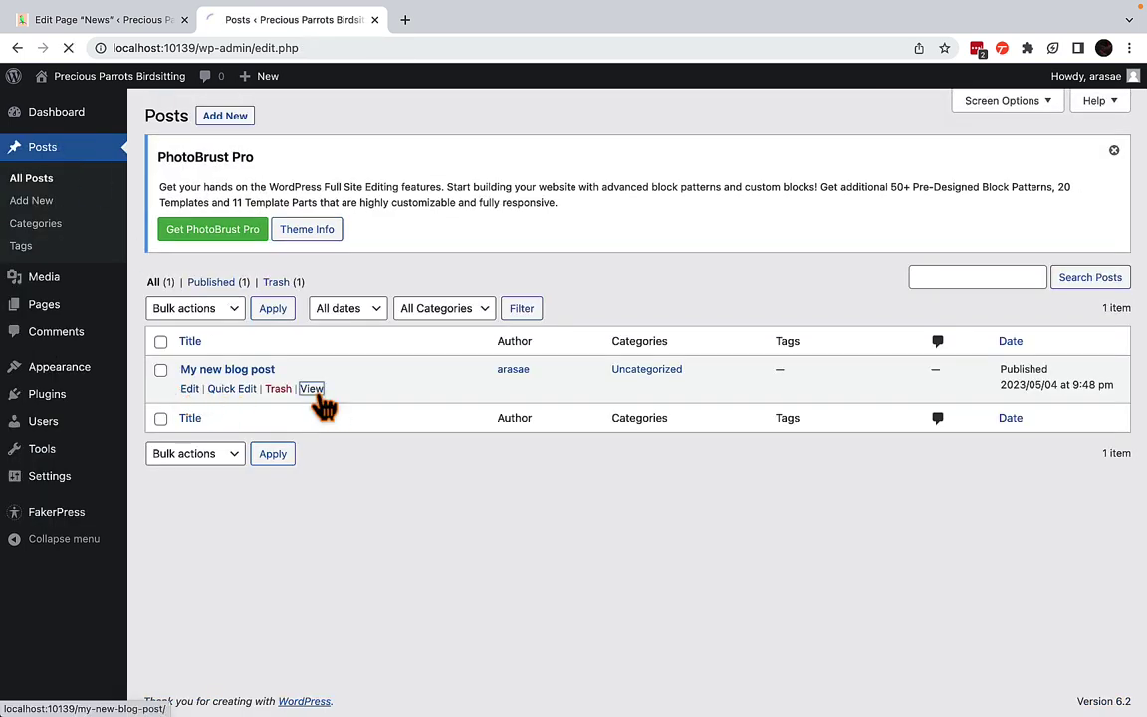
pyautogui.click(1090, 144)
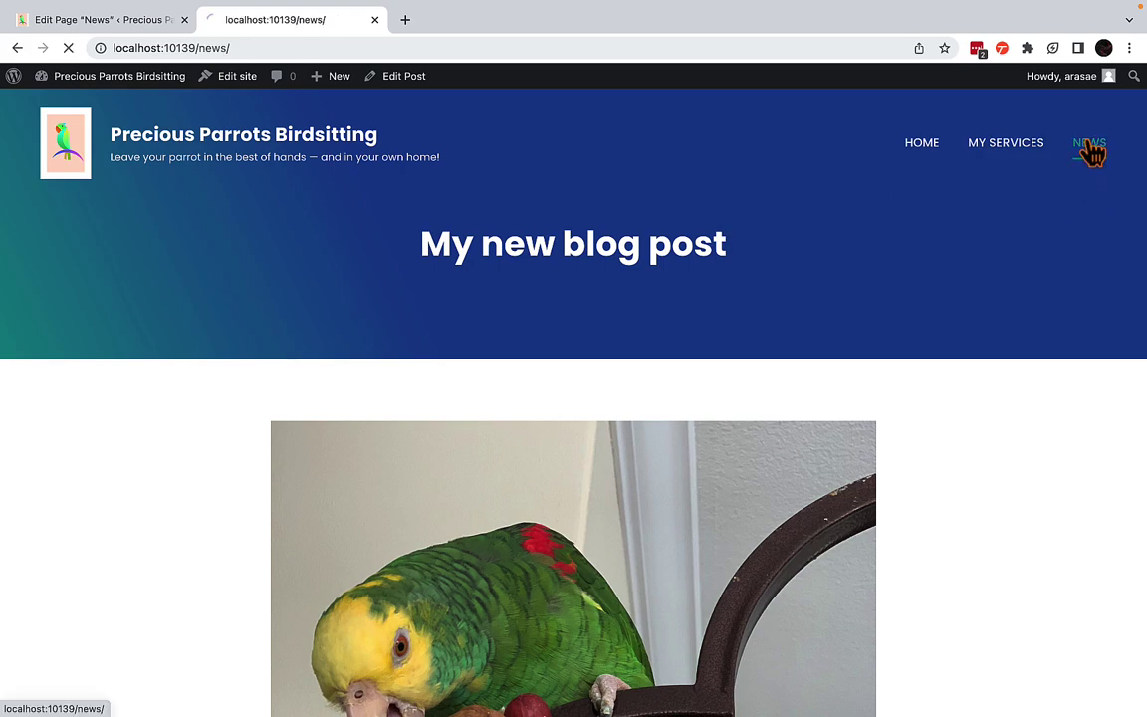
pyautogui.scroll(-7, 1090, 501)
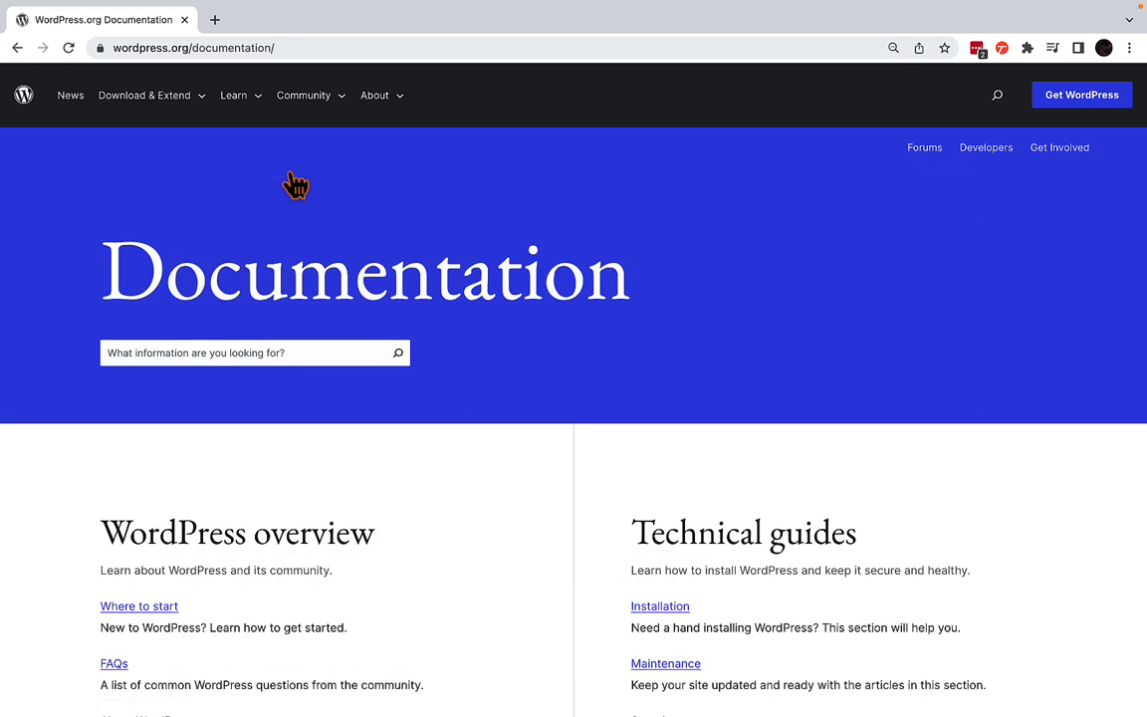
# Open the Publishing category under Support guides and scroll through its guide list.
pyautogui.scroll(-5, 295, 185)
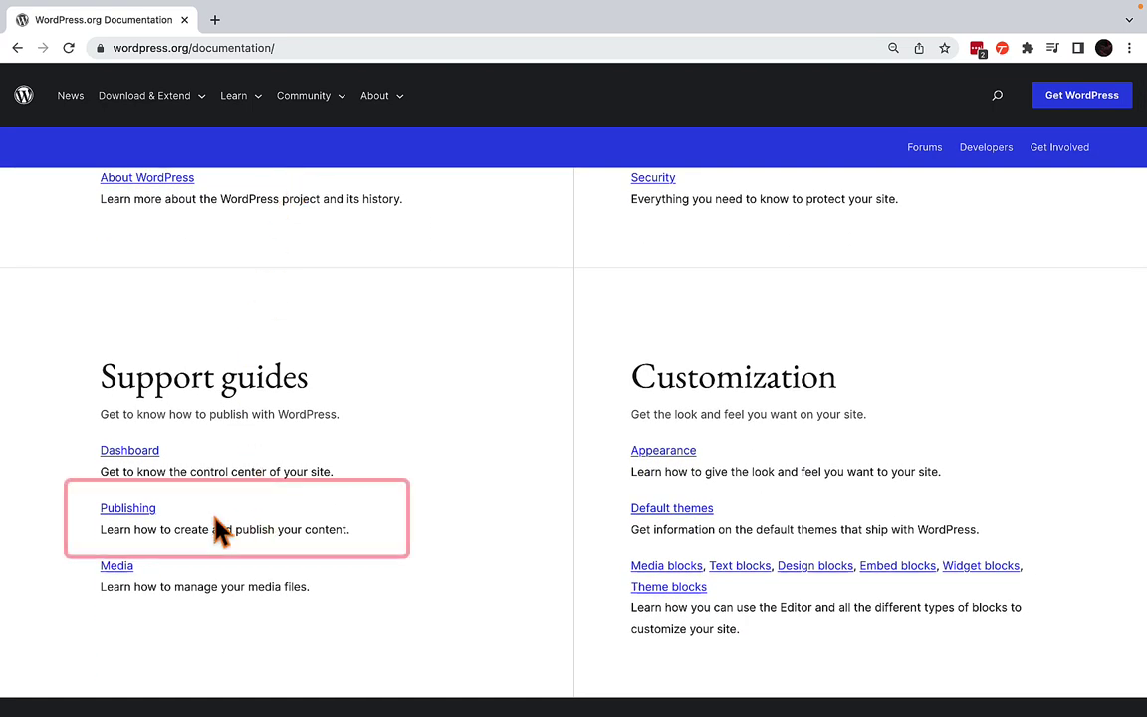
pyautogui.click(143, 514)
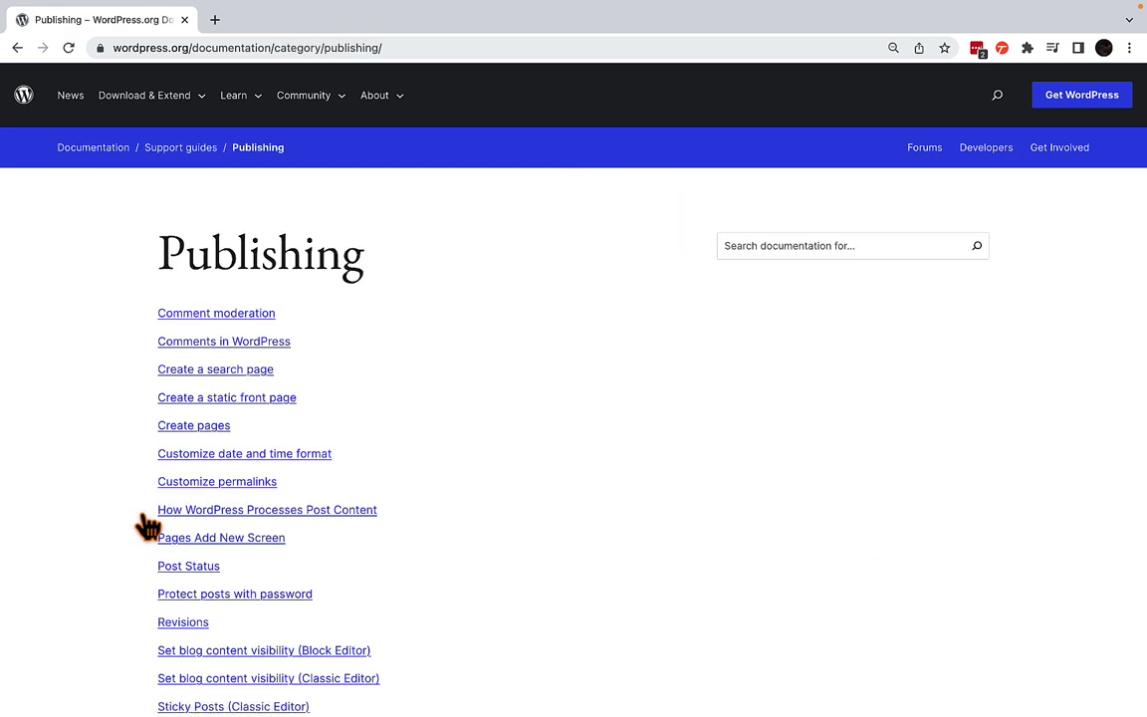
pyautogui.scroll(-2, 147, 526)
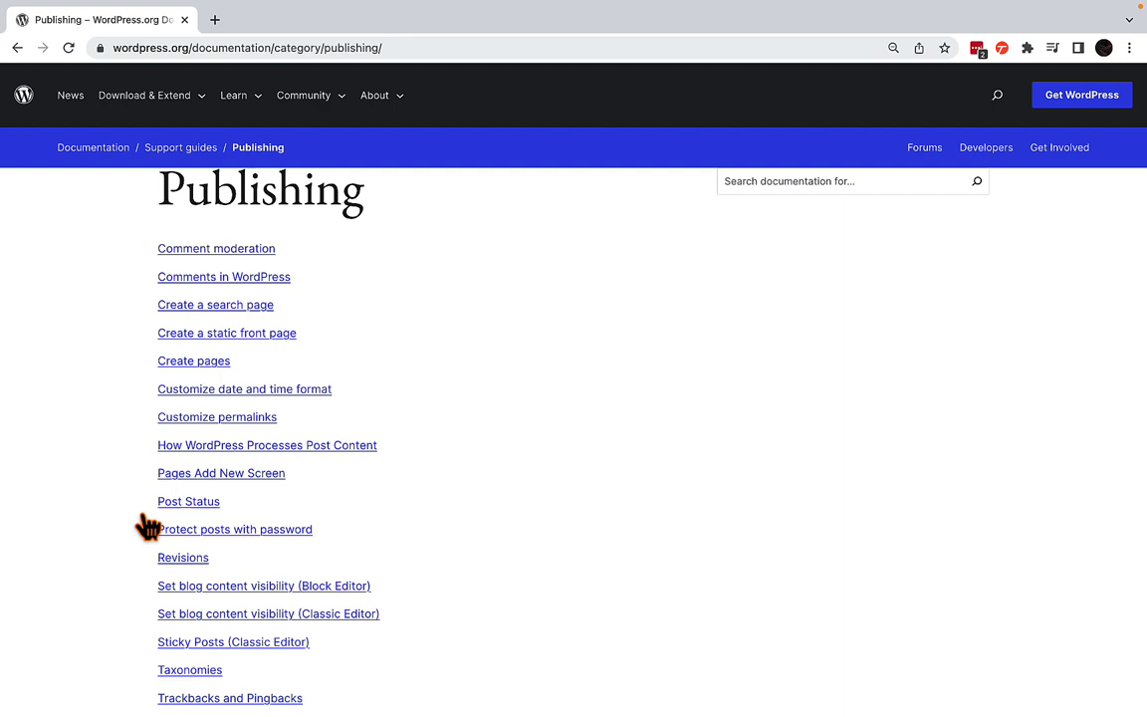
pyautogui.scroll(-5, 147, 526)
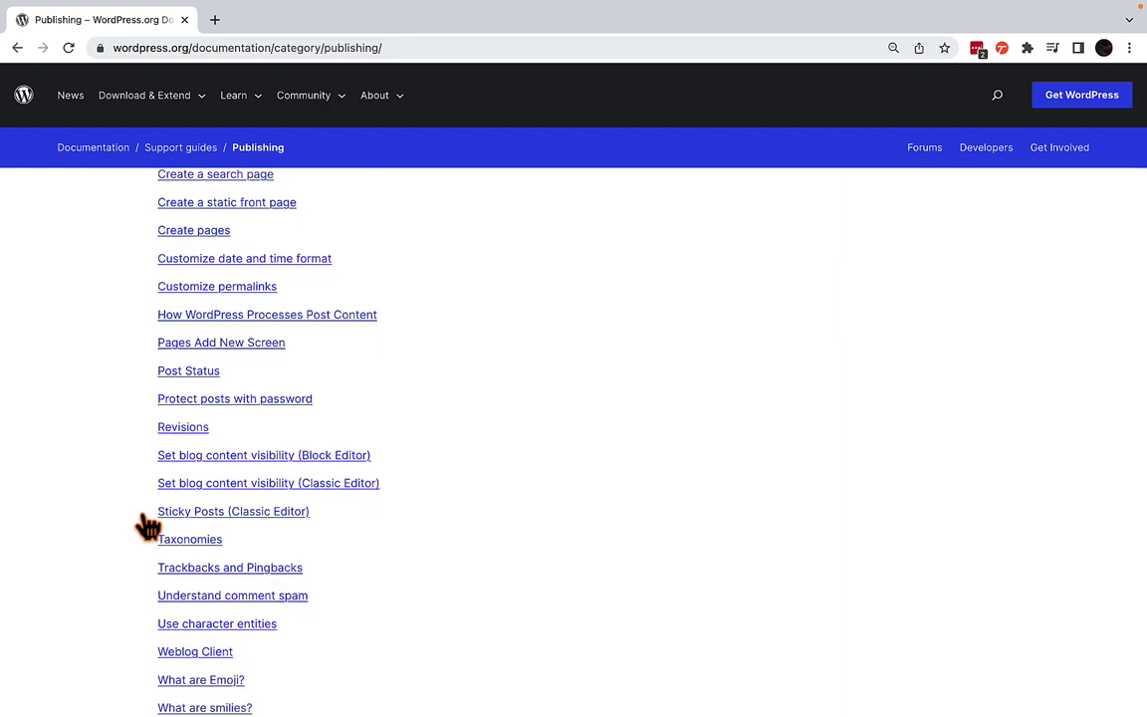